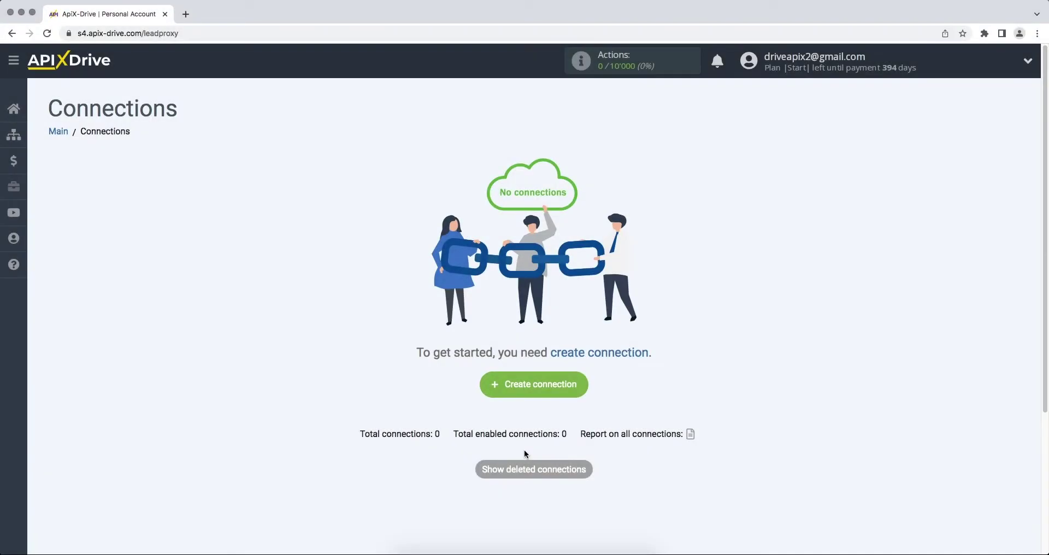
# Step: Choose Smartsheet as the new connection's data source system
pyautogui.click(494, 391)
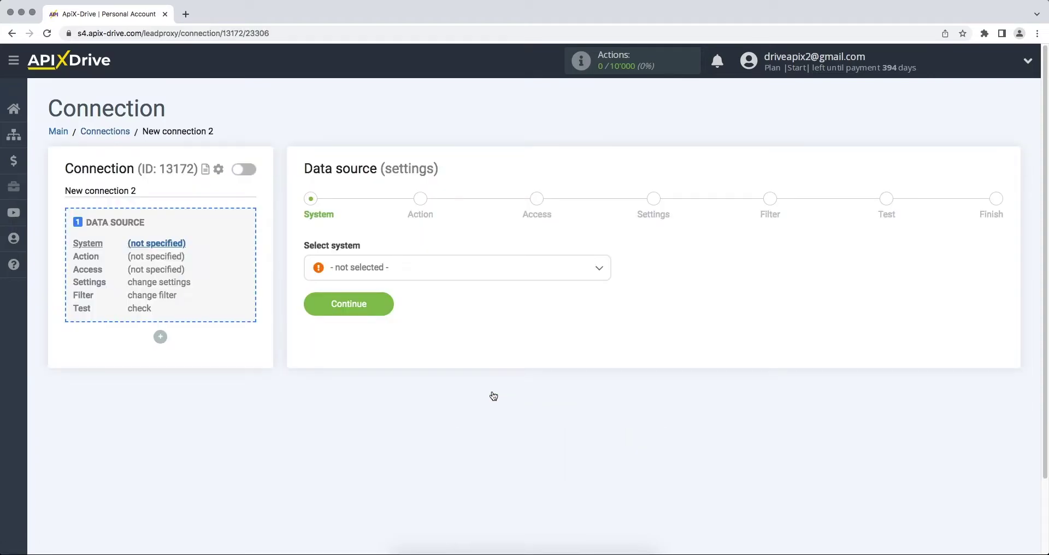
pyautogui.click(485, 264)
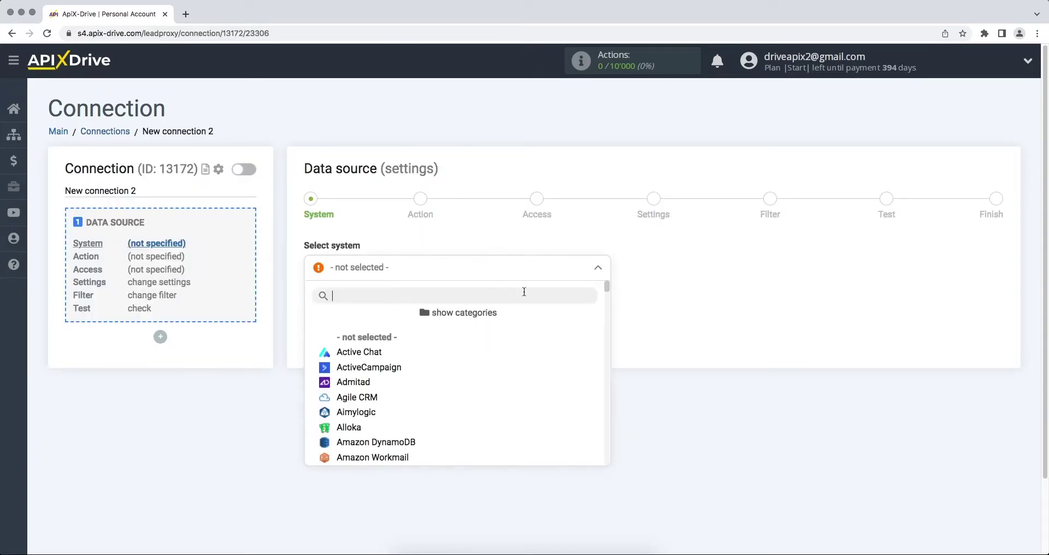
pyautogui.moveTo(608, 288); pyautogui.dragTo(615, 429)
pyautogui.click(371, 321)
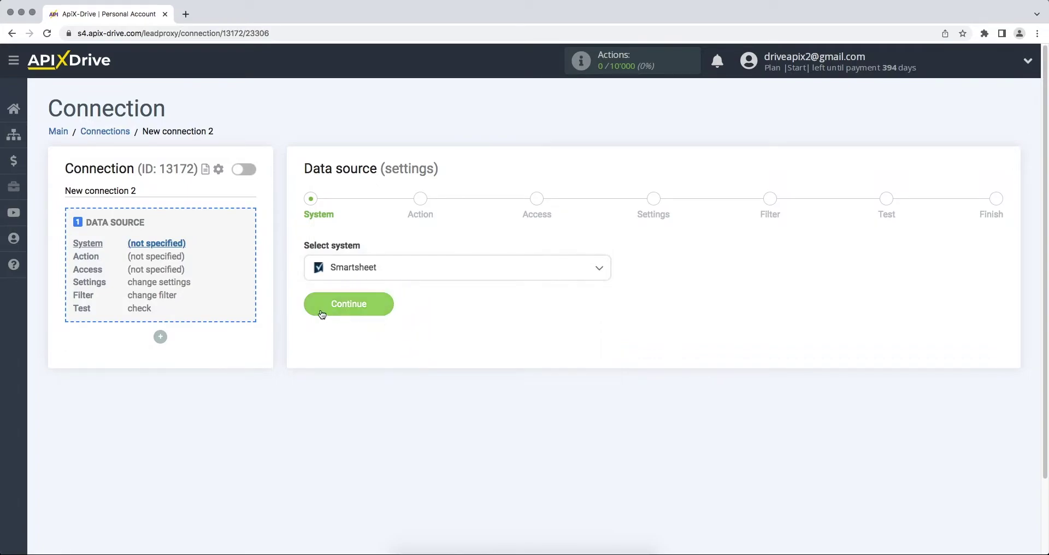
pyautogui.click(307, 307)
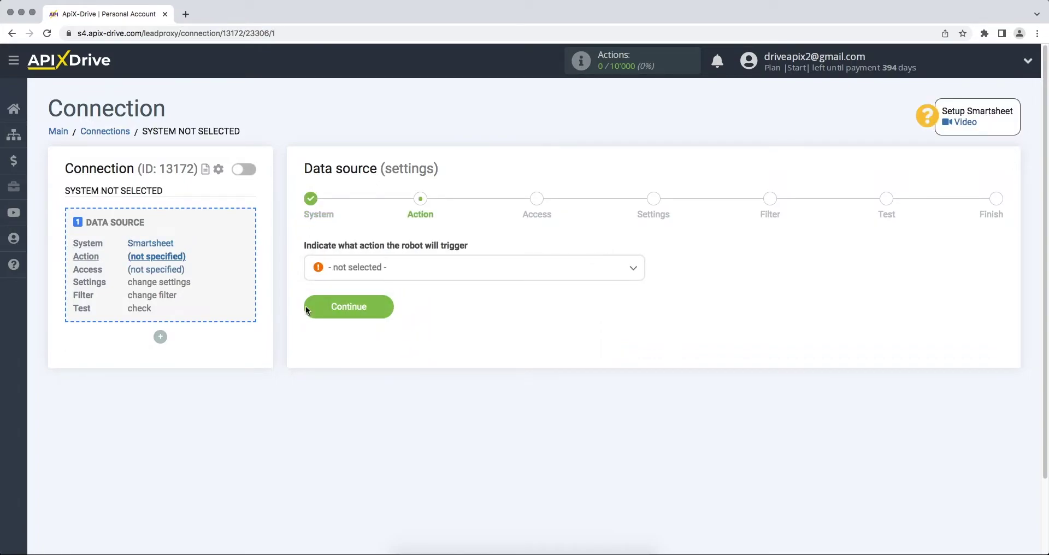
# Step: Set the source action to Get ROWS (new) and continue to Smartsheet account access
pyautogui.click(341, 277)
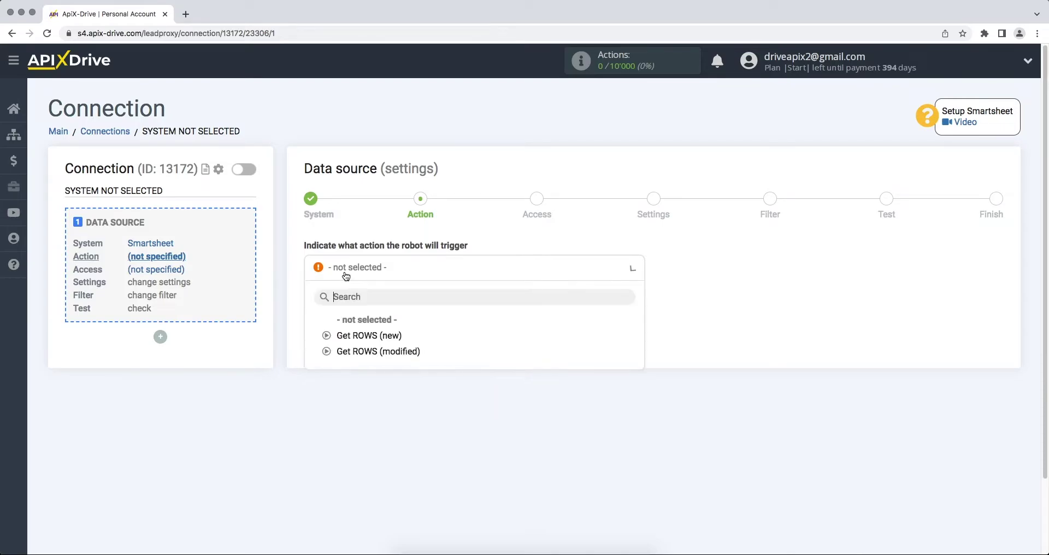
pyautogui.click(355, 331)
pyautogui.click(313, 314)
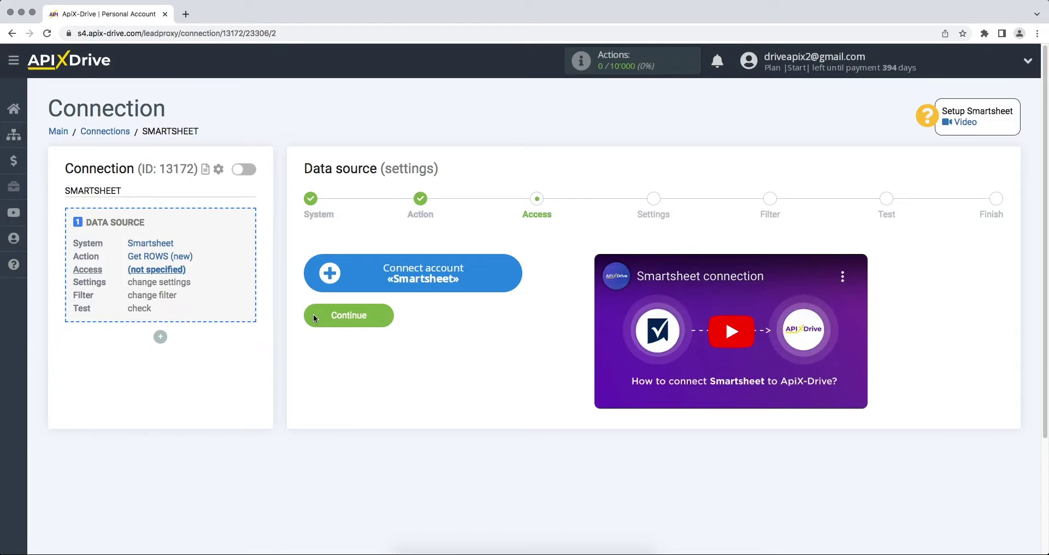
pyautogui.click(324, 281)
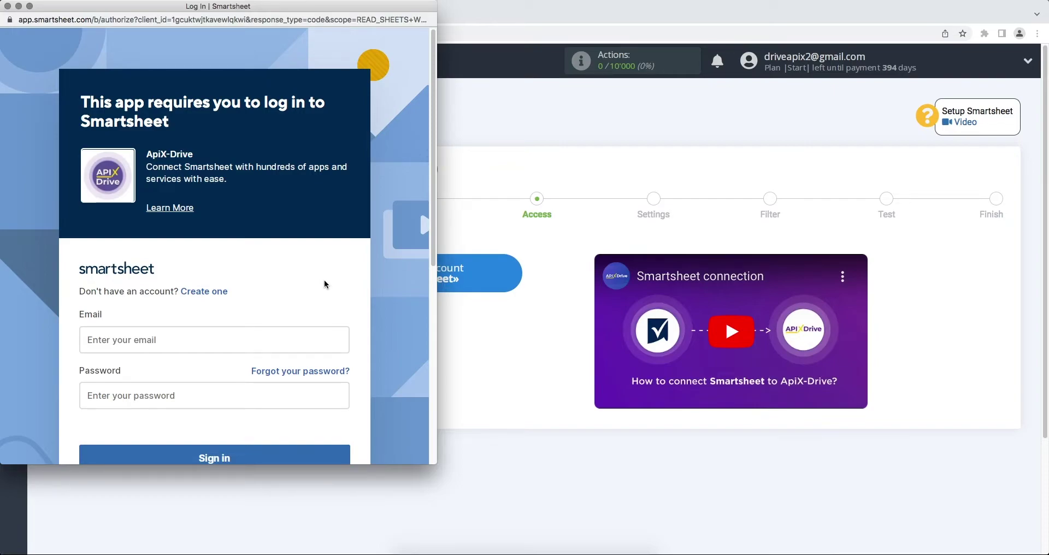
# Step: Sign in to Smartsheet with the account email and password, then allow ApiX-Drive access
pyautogui.click(262, 340)
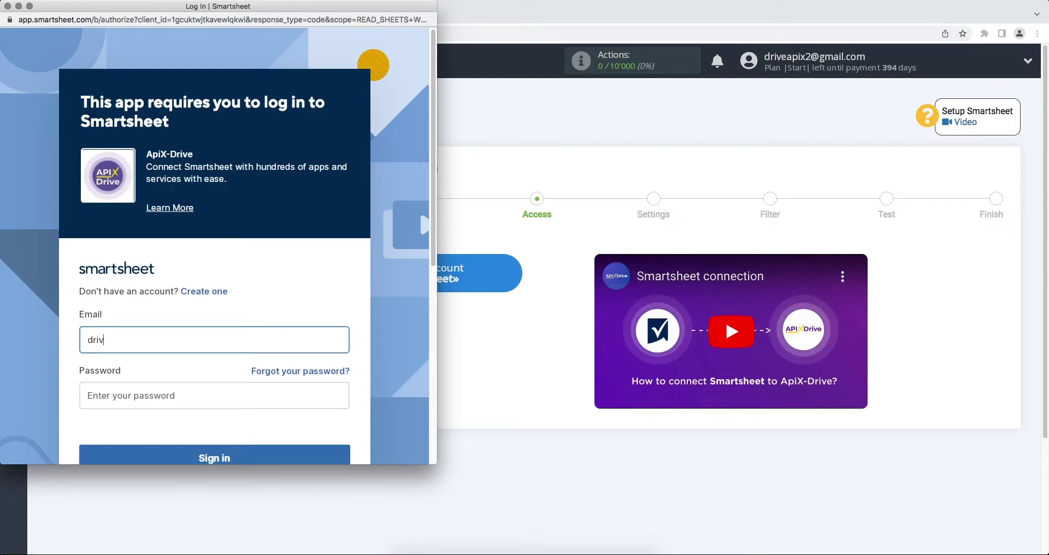
pyautogui.click(256, 407)
pyautogui.write('****')
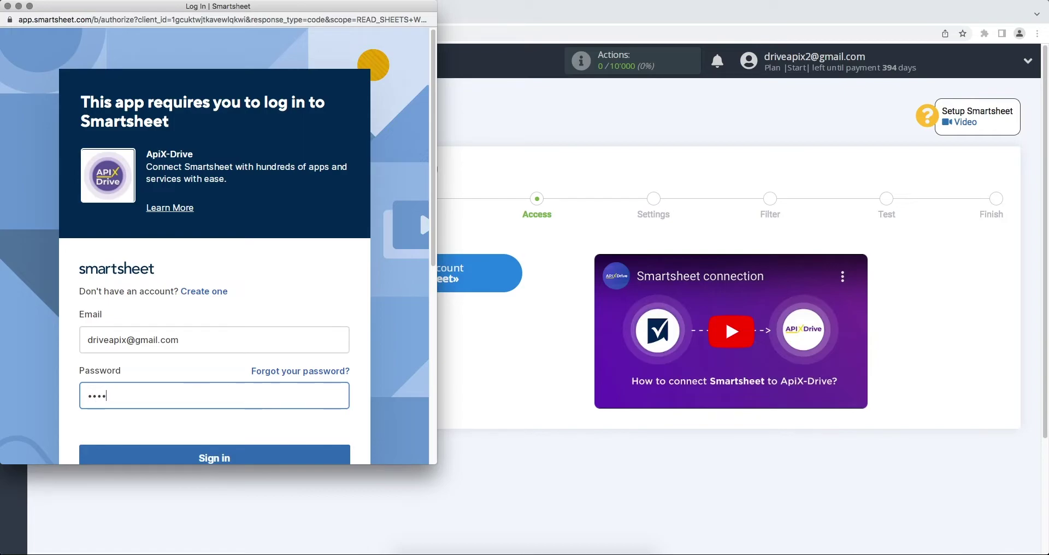
pyautogui.write('*******')
pyautogui.scroll(-1, 253, 432)
pyautogui.click(253, 434)
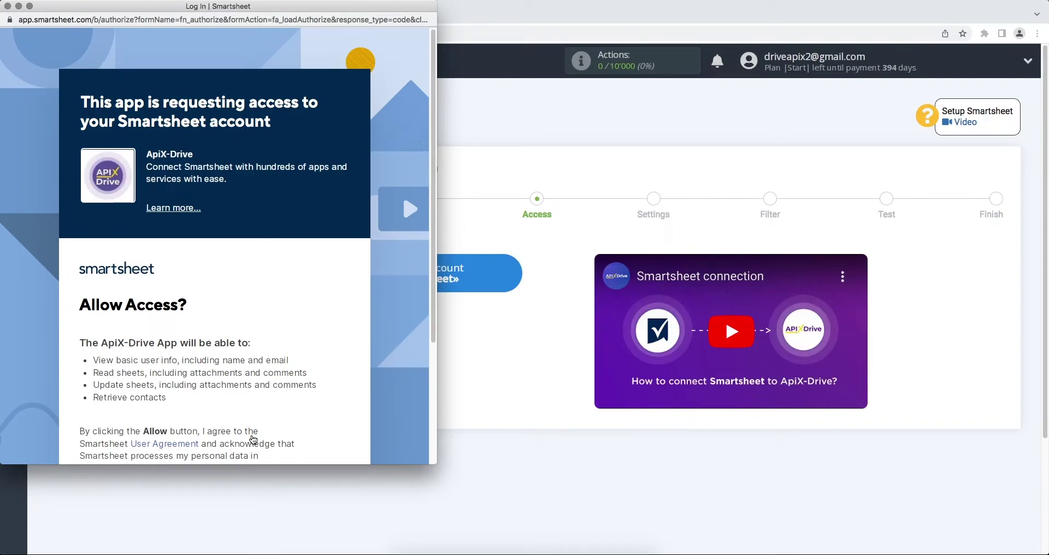
pyautogui.scroll(-3, 253, 440)
pyautogui.click(242, 406)
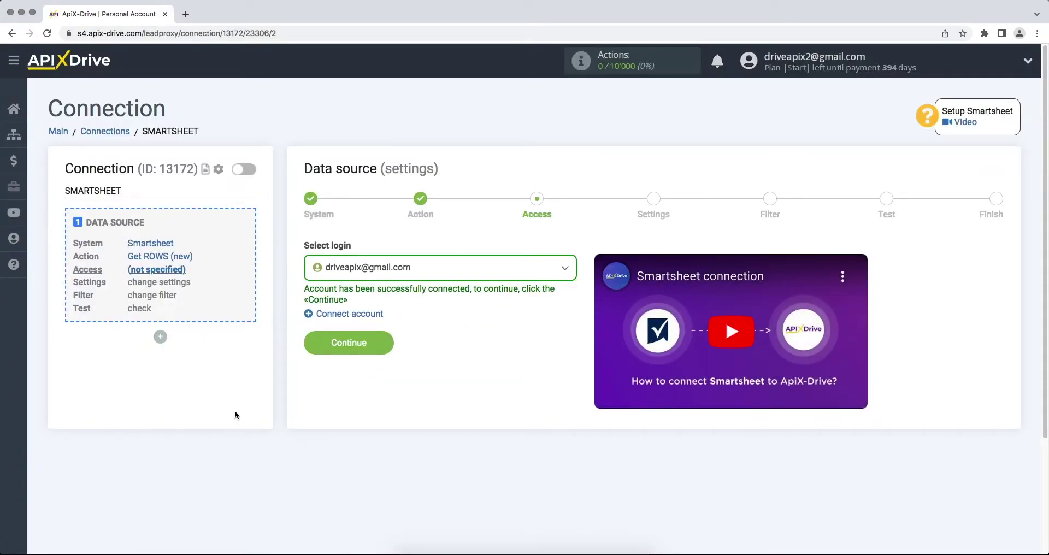
# Step: Keep the connected Smartsheet login and continue to sheet settings
pyautogui.click(381, 267)
pyautogui.click(381, 352)
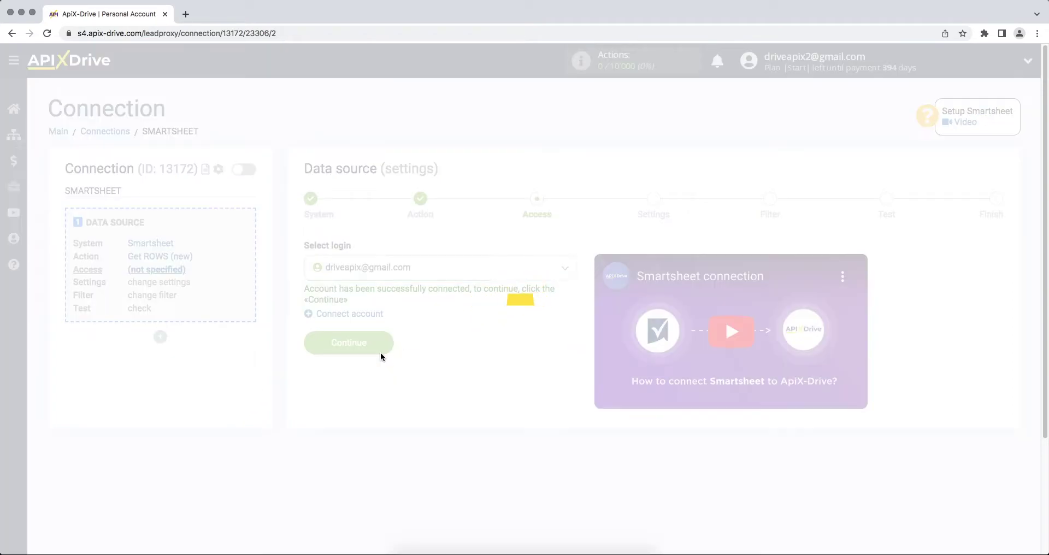
pyautogui.click(314, 344)
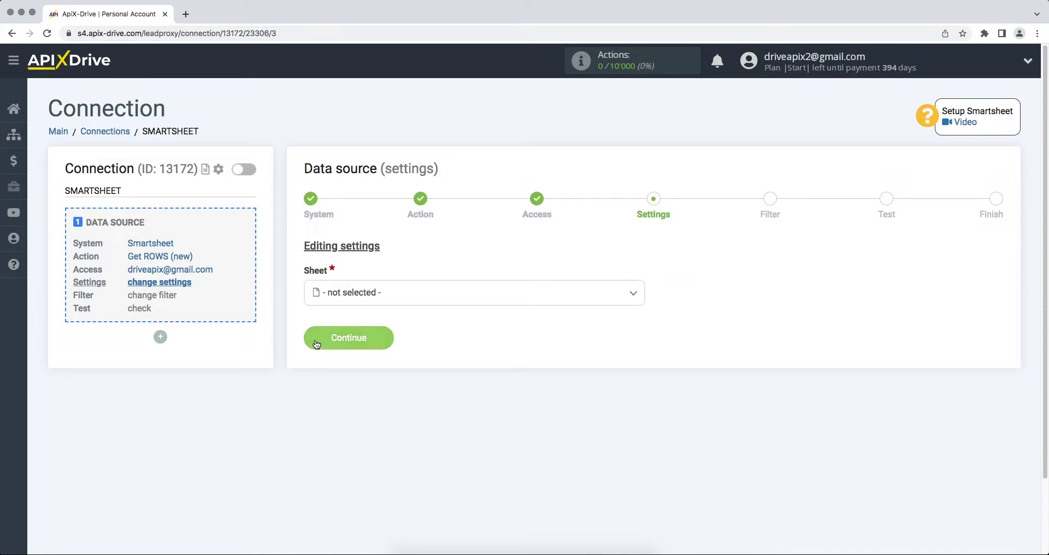
# Step: Use the ApiX-Drive sheet with no filter and accept the loaded test data
pyautogui.click(340, 297)
pyautogui.click(348, 363)
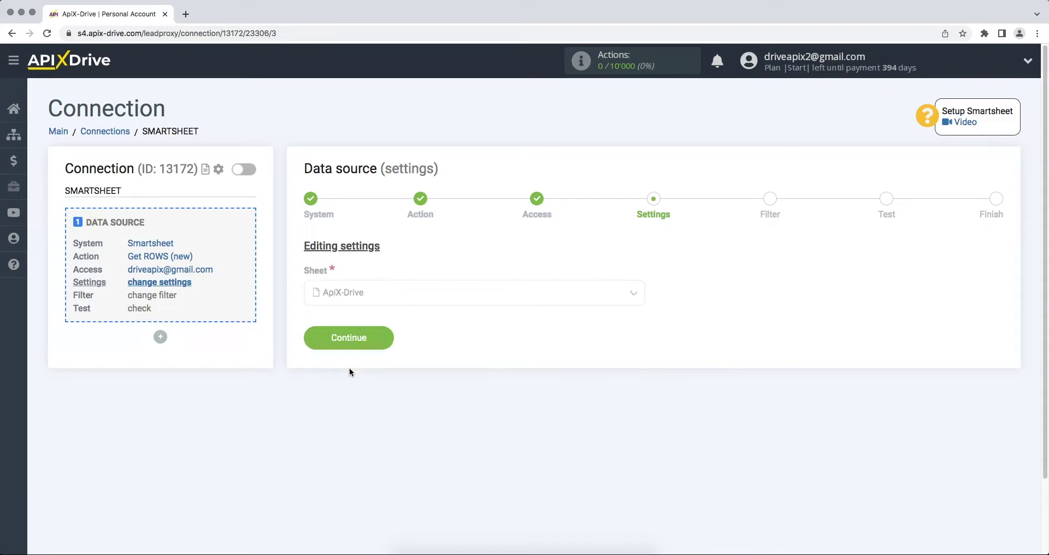
pyautogui.click(311, 349)
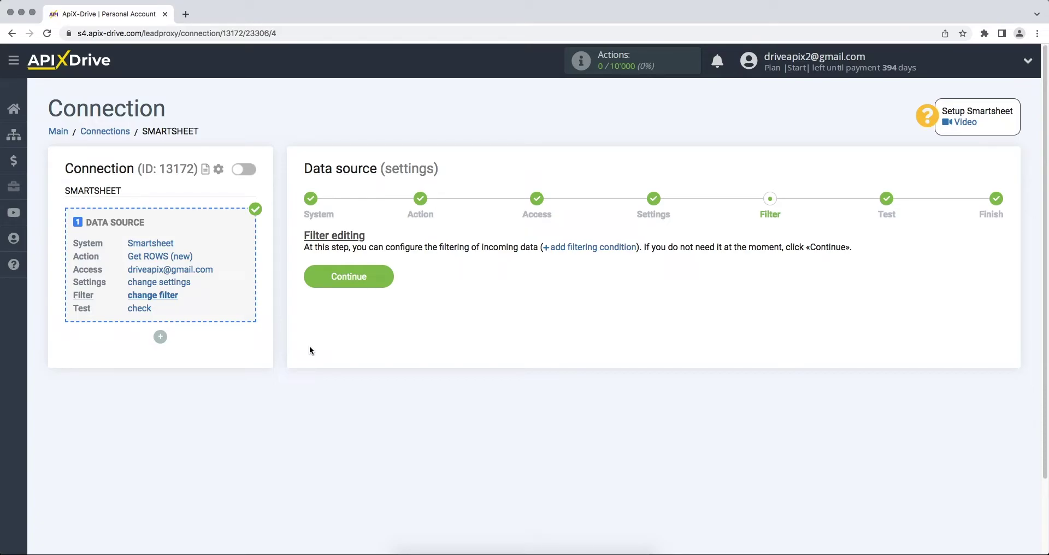
pyautogui.click(308, 282)
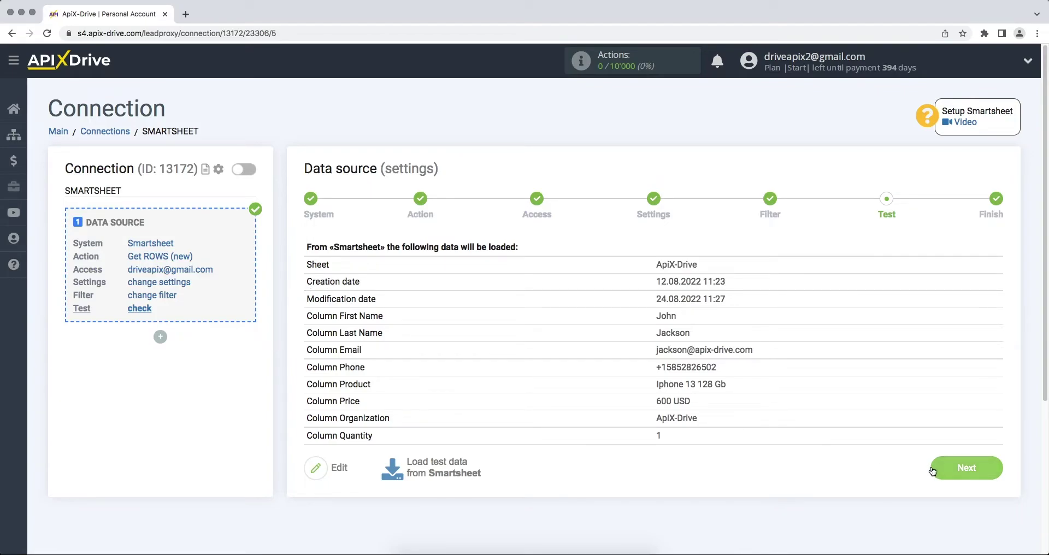
pyautogui.click(932, 469)
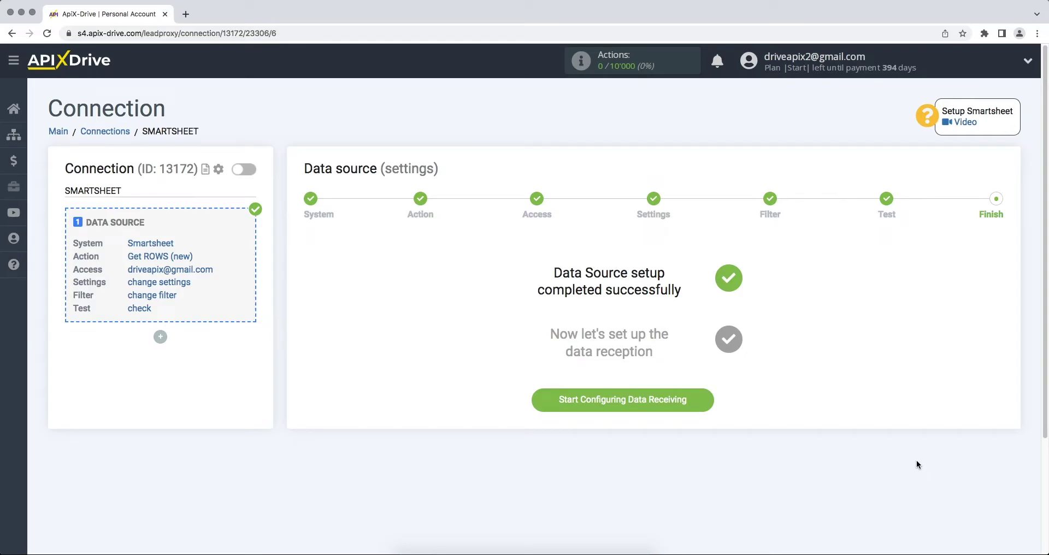
pyautogui.click(559, 408)
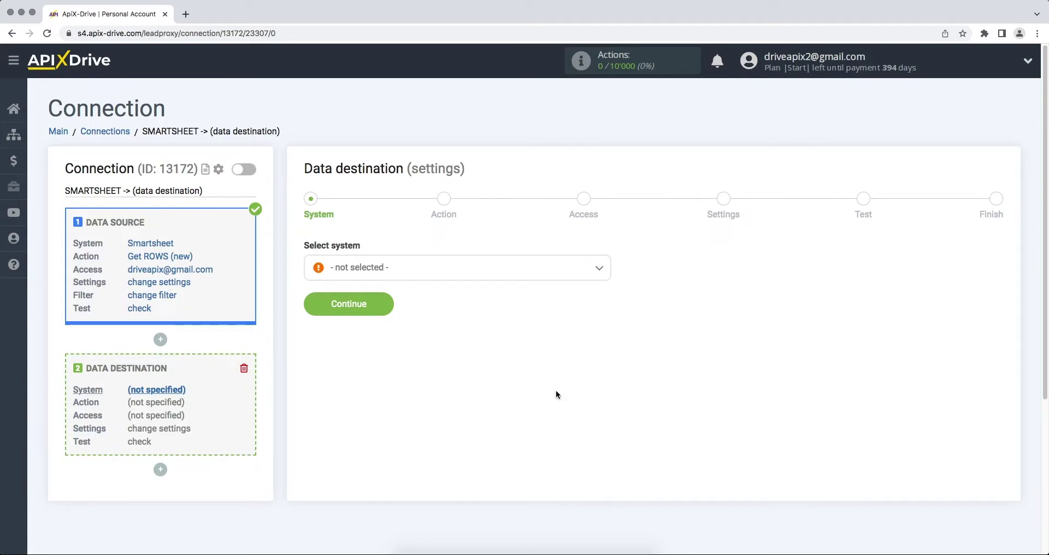
# Step: Choose Wrike as the data destination system
pyautogui.click(534, 270)
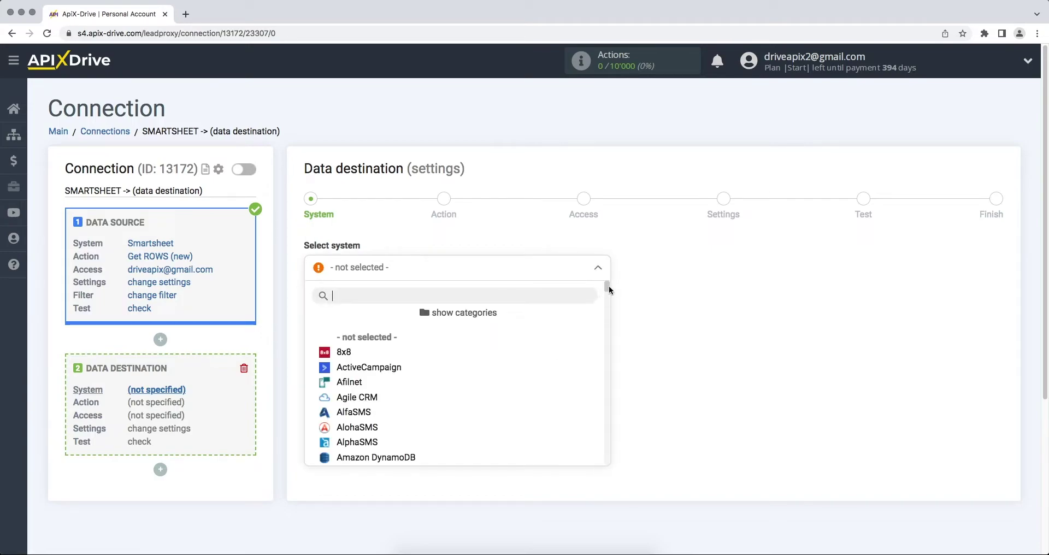
pyautogui.moveTo(608, 287); pyautogui.dragTo(608, 458)
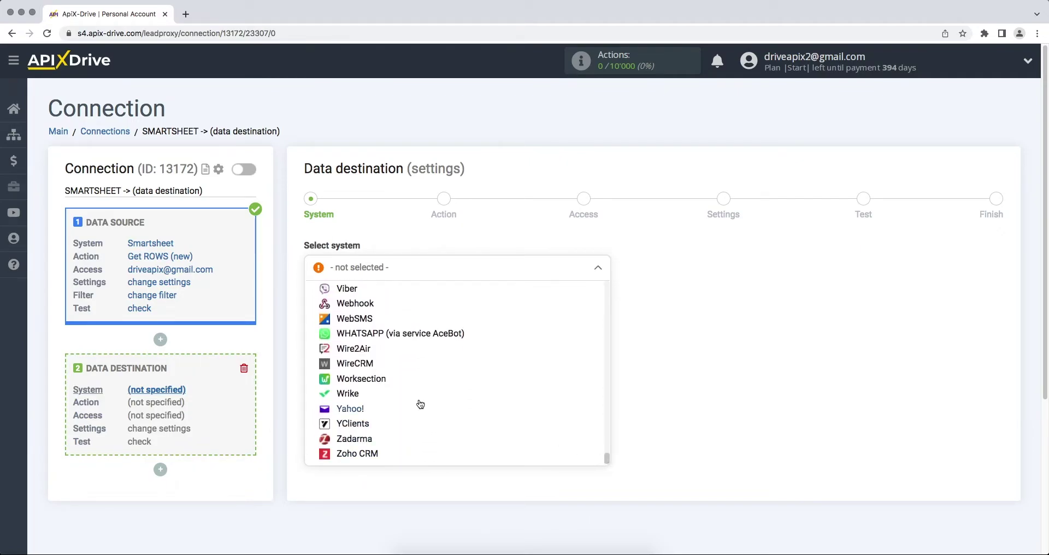
pyautogui.click(365, 400)
pyautogui.click(317, 310)
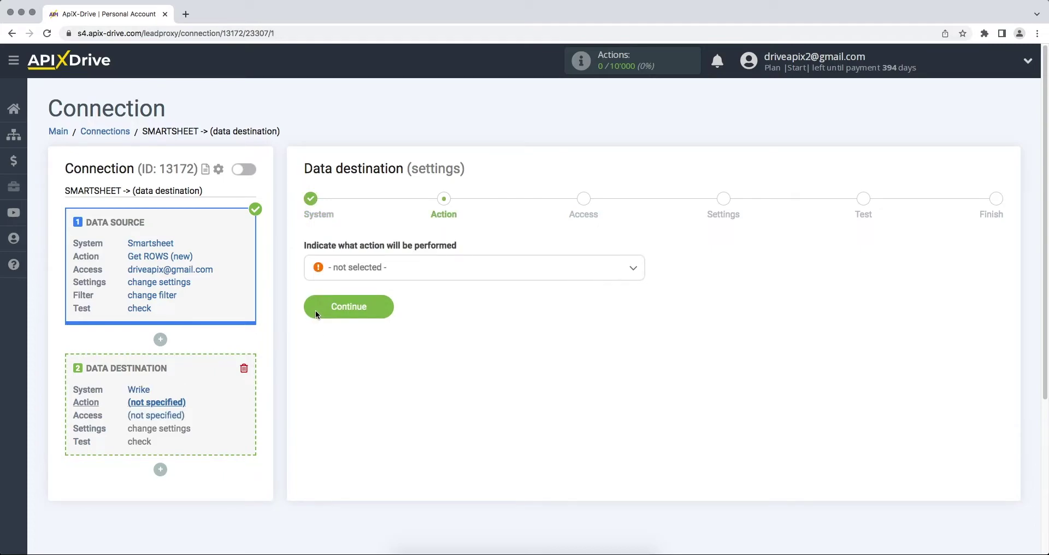
# Step: Set the Wrike destination action to Create TASK and continue to account access
pyautogui.click(351, 269)
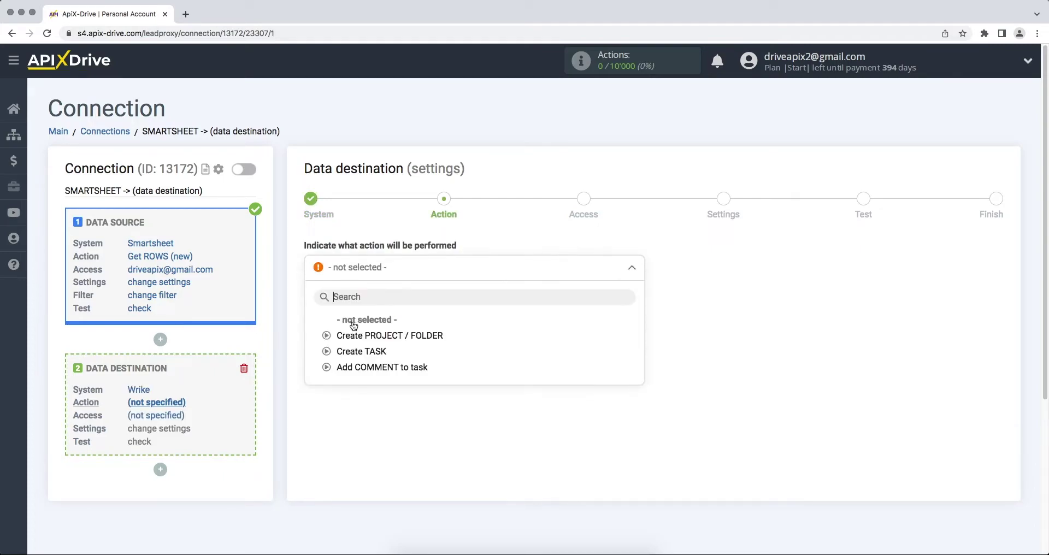
pyautogui.click(357, 353)
pyautogui.click(314, 311)
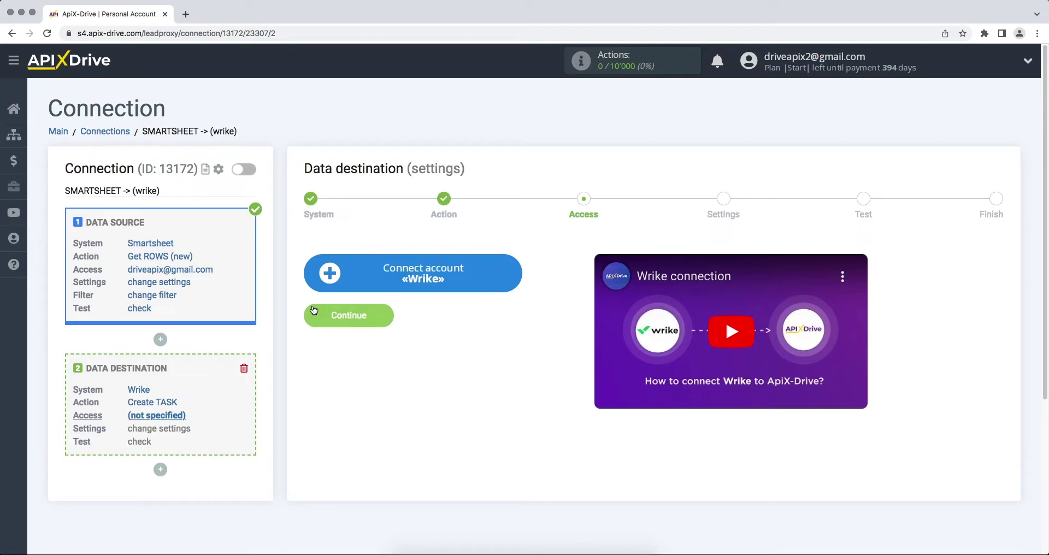
# Step: Connect a Wrike account by logging in with its email and password
pyautogui.click(324, 273)
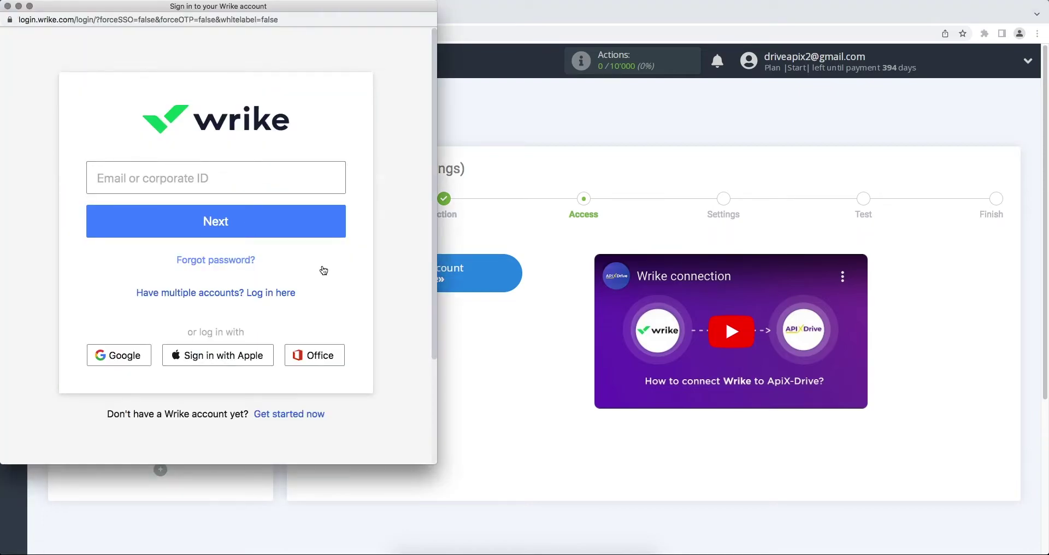
pyautogui.click(270, 179)
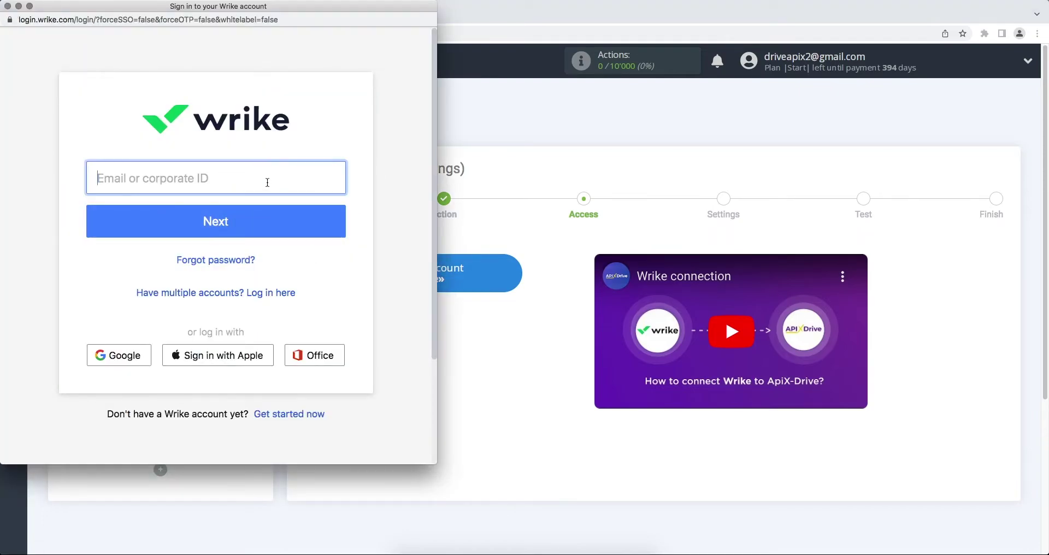
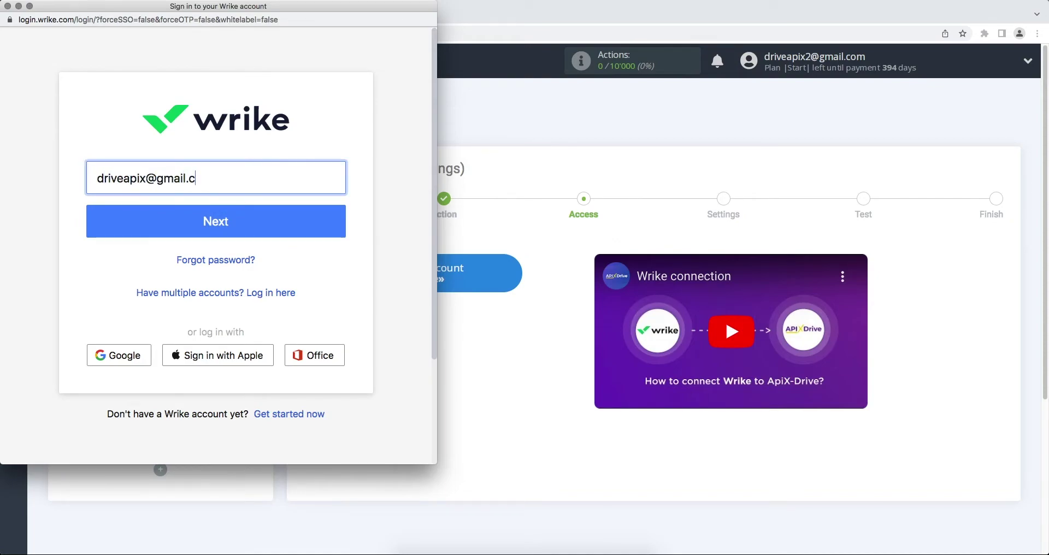
pyautogui.click(266, 216)
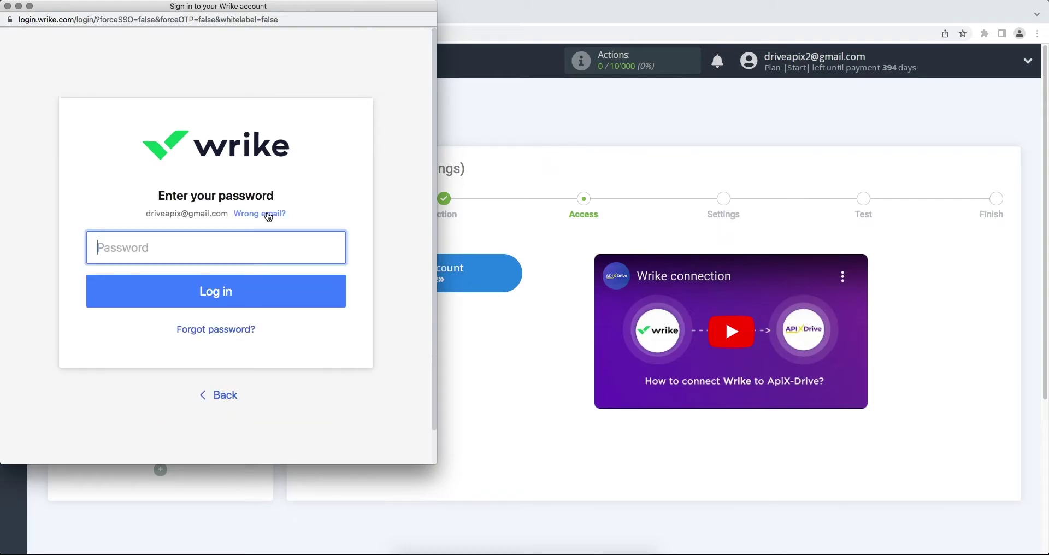
pyautogui.write('•••••••')
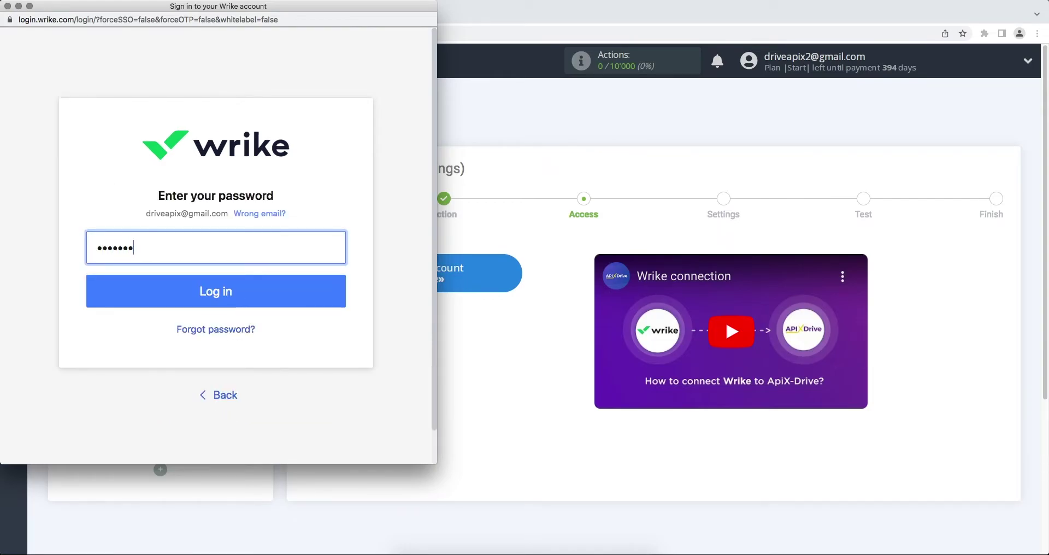
pyautogui.write('•')
pyautogui.click(275, 289)
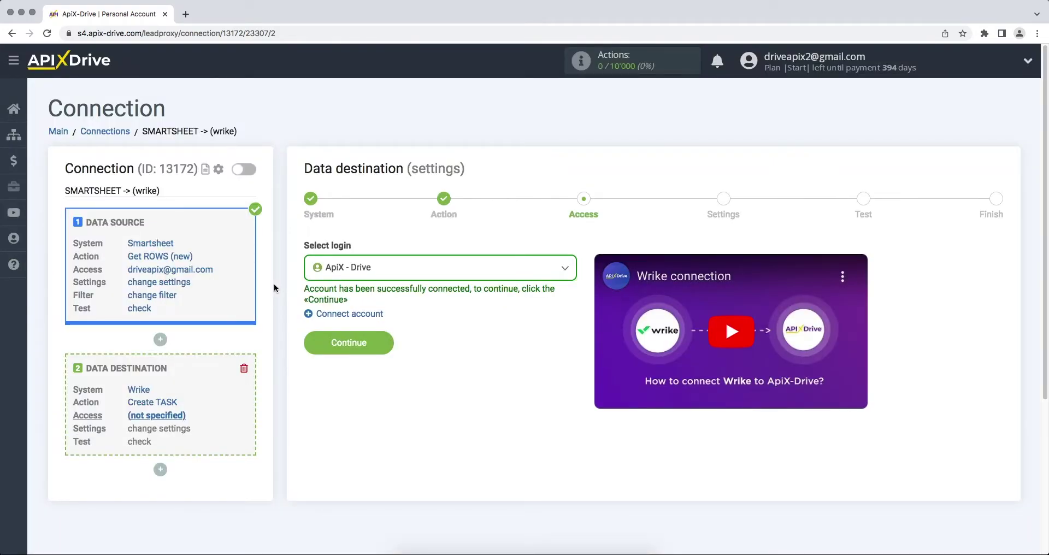
# Step: Select the ApiX - Drive Wrike login and continue to task settings
pyautogui.click(323, 268)
pyautogui.click(336, 353)
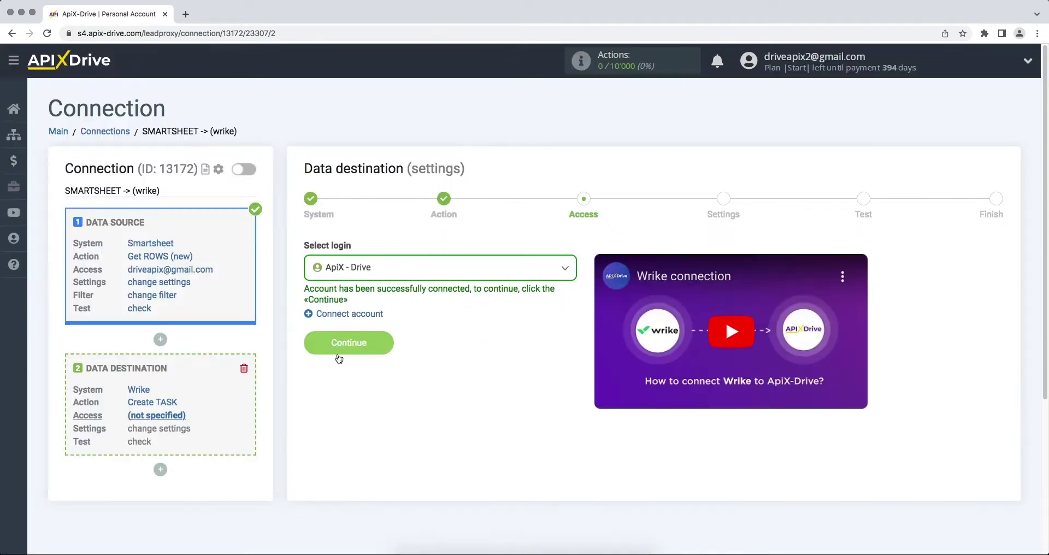
pyautogui.click(315, 349)
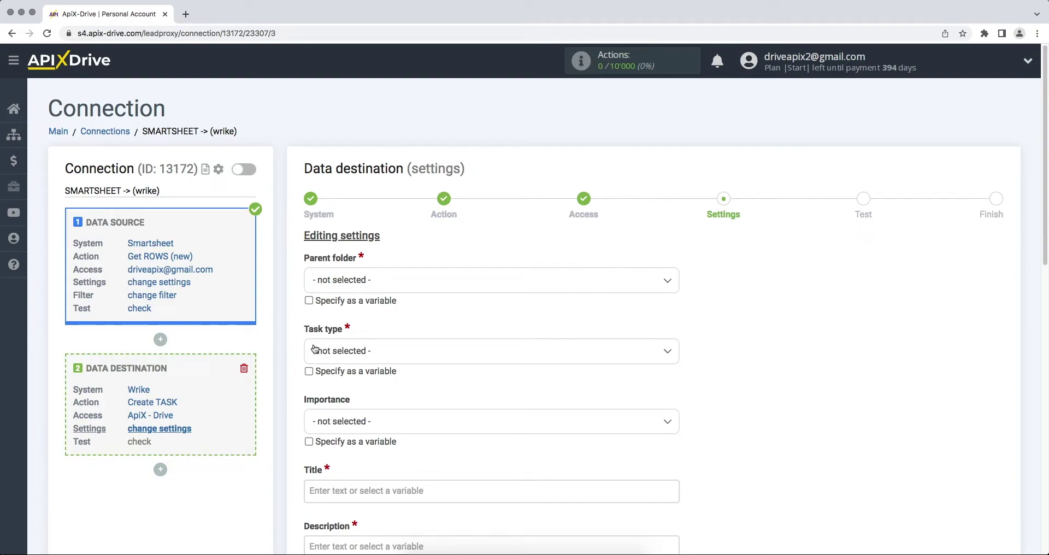
# Step: Put new tasks in the ApiX-Drive folder as Planned with Normal importance
pyautogui.click(377, 281)
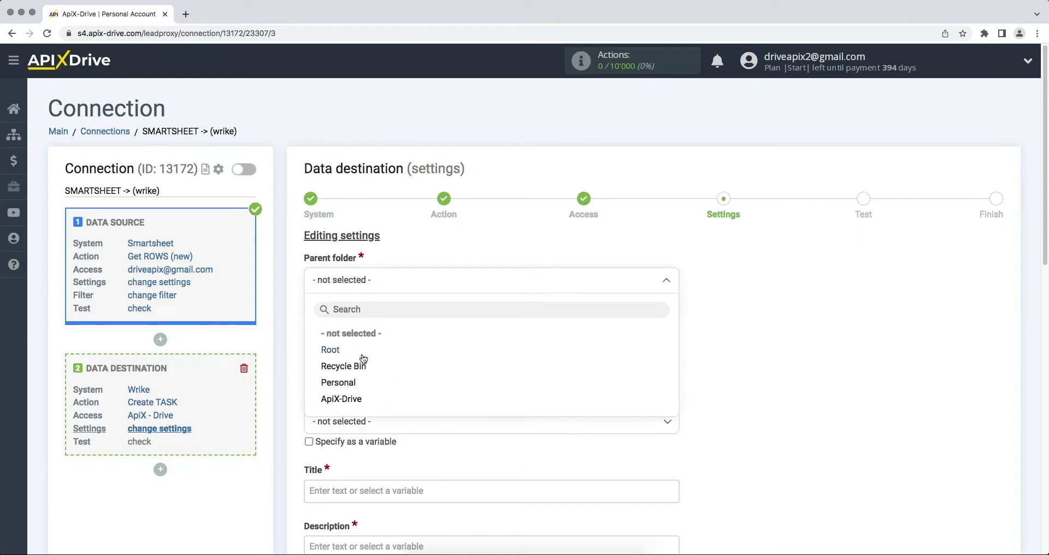
pyautogui.click(359, 395)
pyautogui.click(350, 354)
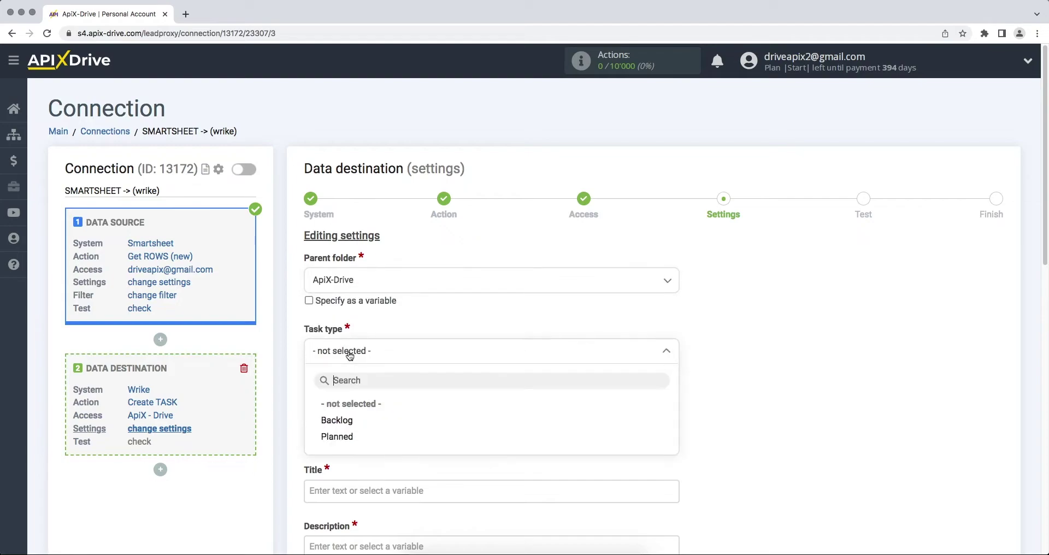
pyautogui.click(346, 438)
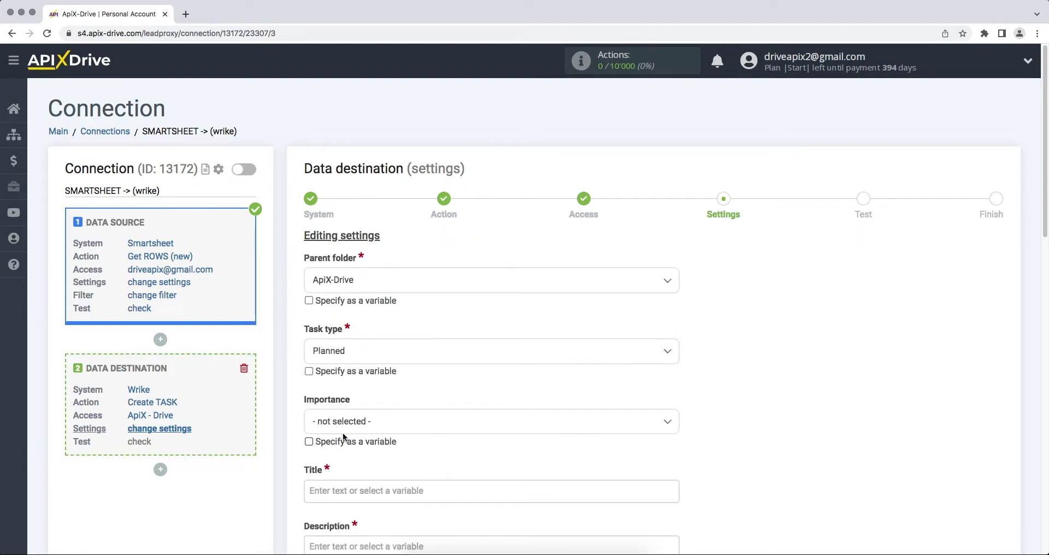
pyautogui.click(343, 432)
pyautogui.click(336, 492)
# Step: Title tasks 'New row from Smarts…' followed by the row's First Name variable
pyautogui.click(319, 491)
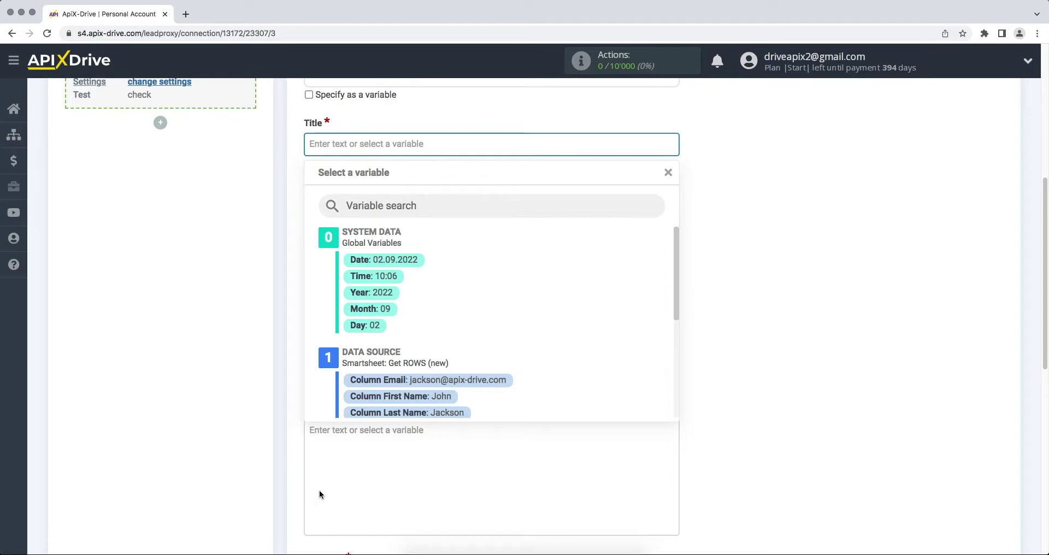
pyautogui.write('New')
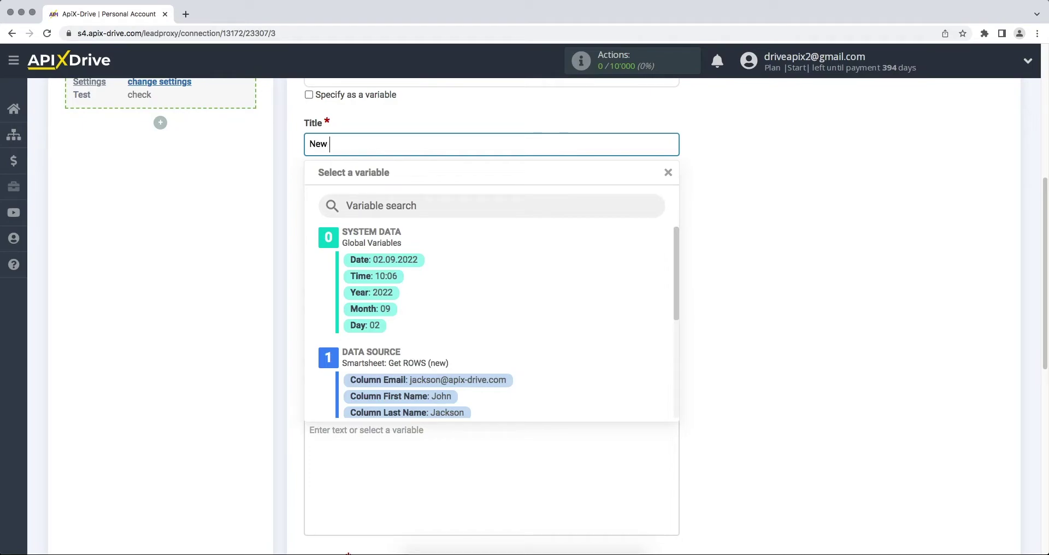
pyautogui.write(' row from ')
pyautogui.write('Smart')
pyautogui.write('sheet')
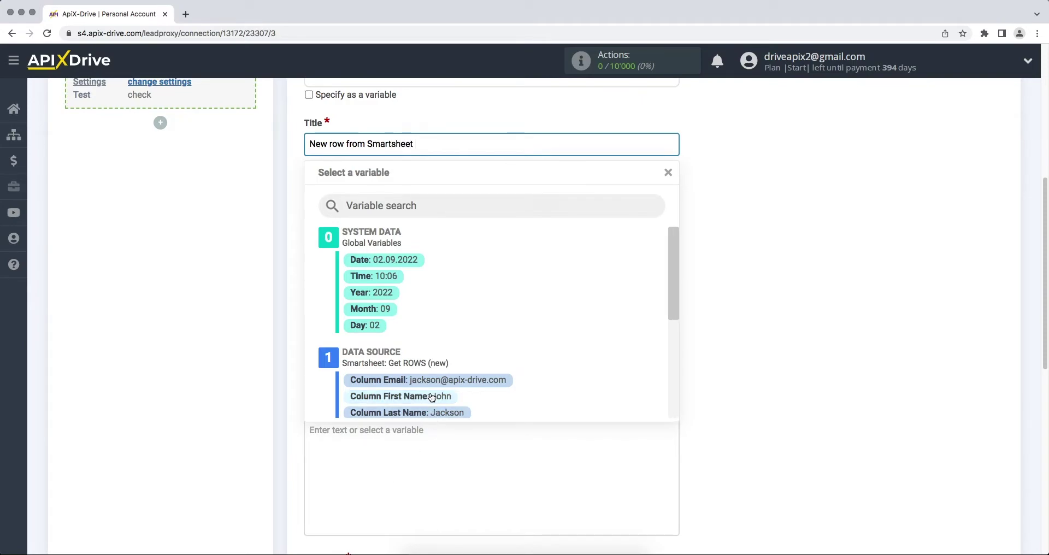
pyautogui.click(431, 396)
pyautogui.click(372, 213)
# Step: Start the description with Name (first and last name) and Email lines from the row
pyautogui.write('Name')
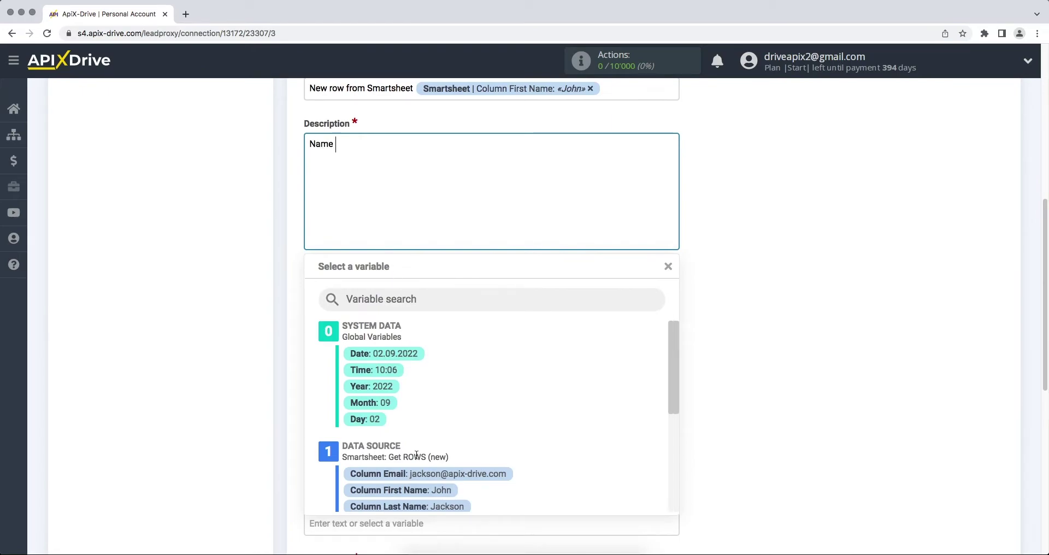
pyautogui.click(414, 489)
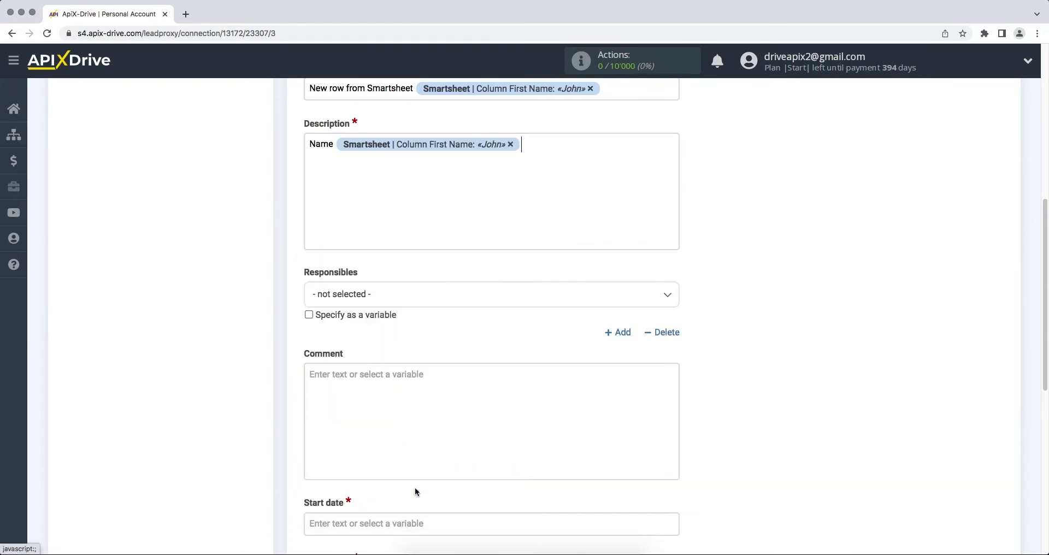
pyautogui.click(544, 146)
pyautogui.click(456, 507)
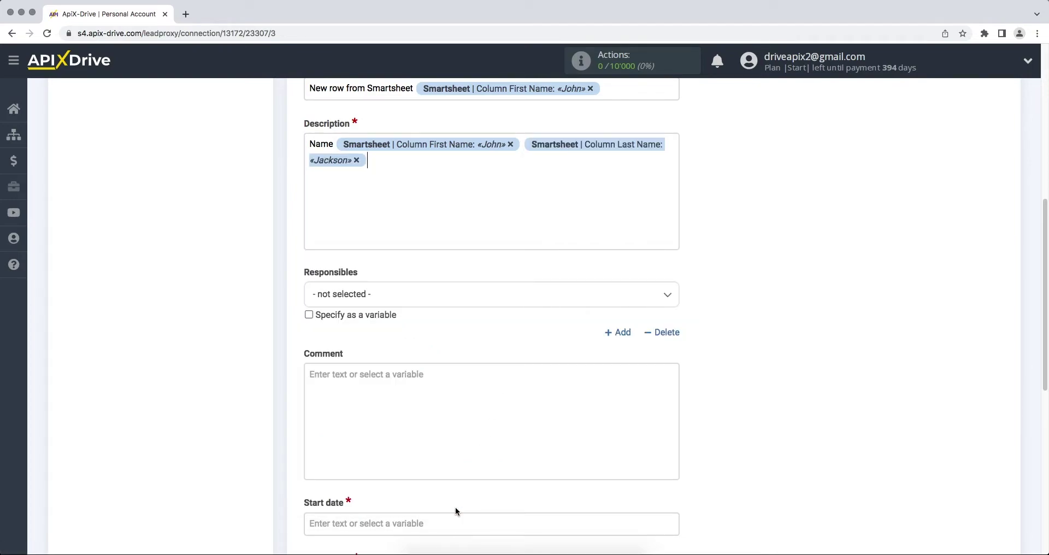
pyautogui.press('Return')
pyautogui.write('Email')
pyautogui.click(462, 178)
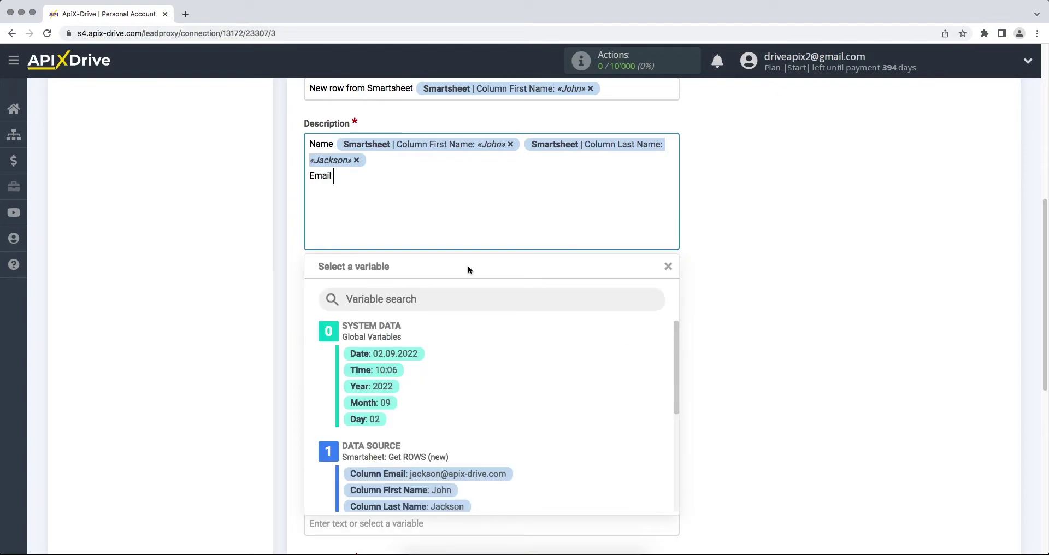
pyautogui.click(475, 472)
# Step: Add Phone and Product lines with the row's phone and product variables
pyautogui.write('Phone')
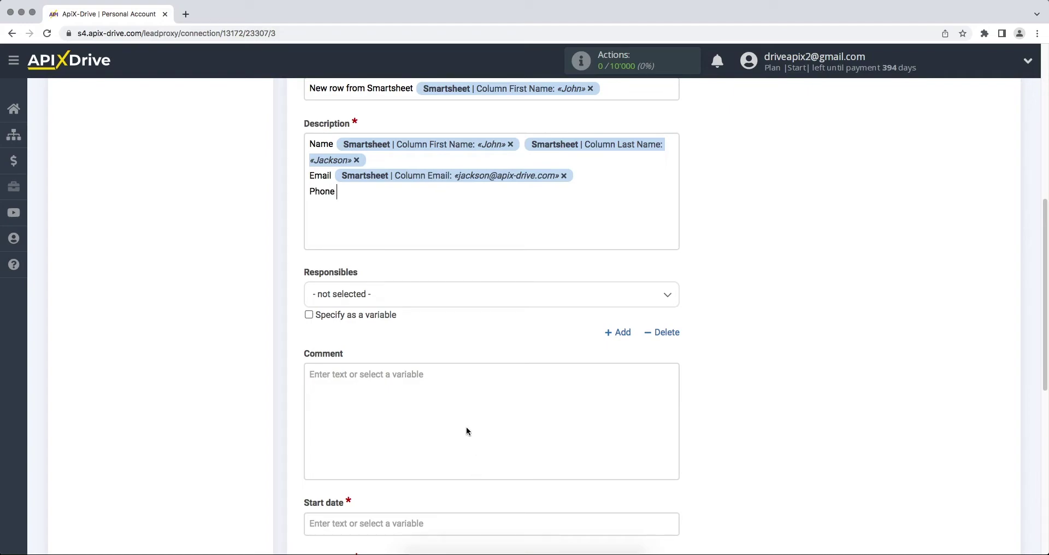
pyautogui.click(435, 186)
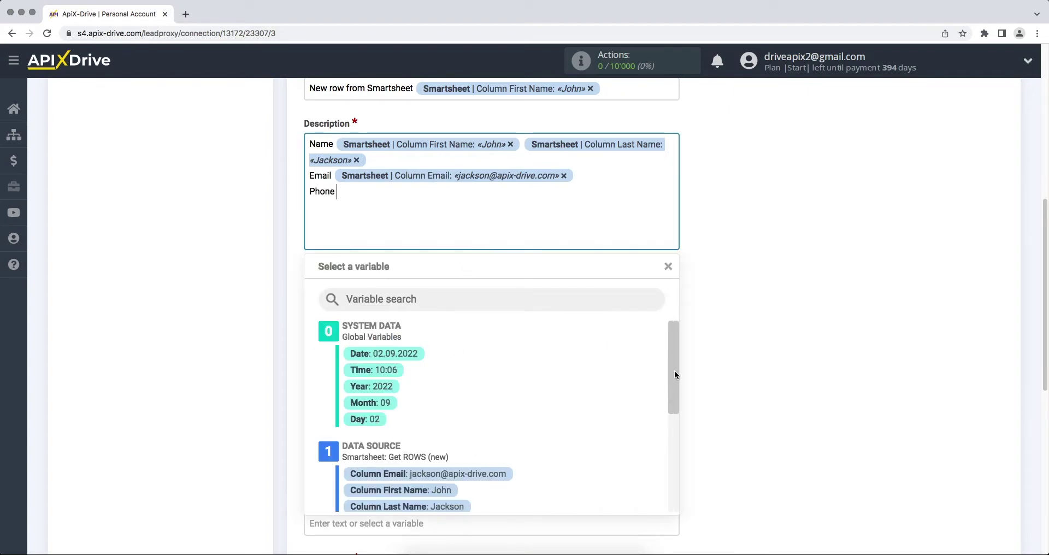
pyautogui.moveTo(674, 376); pyautogui.dragTo(675, 421)
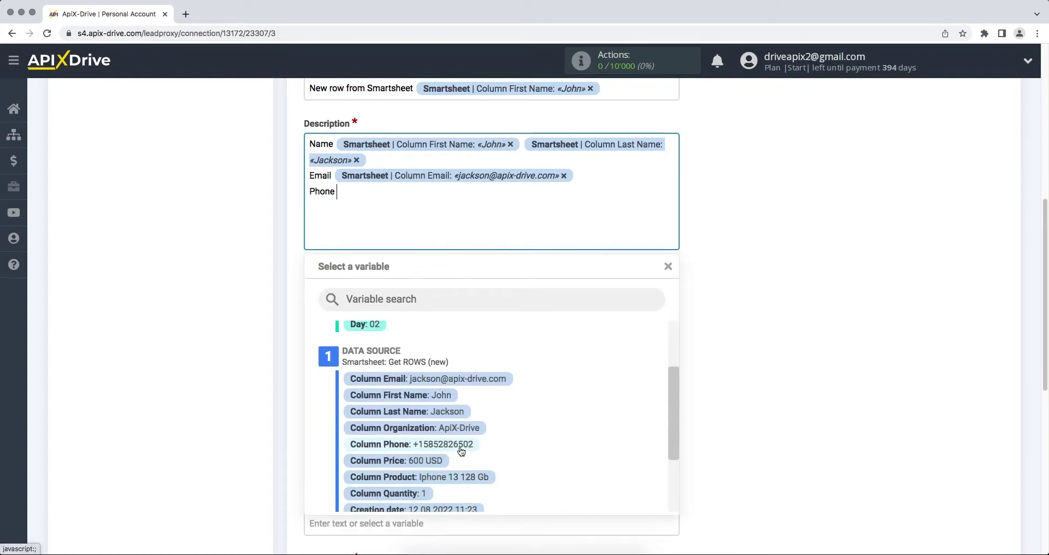
pyautogui.click(460, 451)
pyautogui.press('Return')
pyautogui.write('Pro')
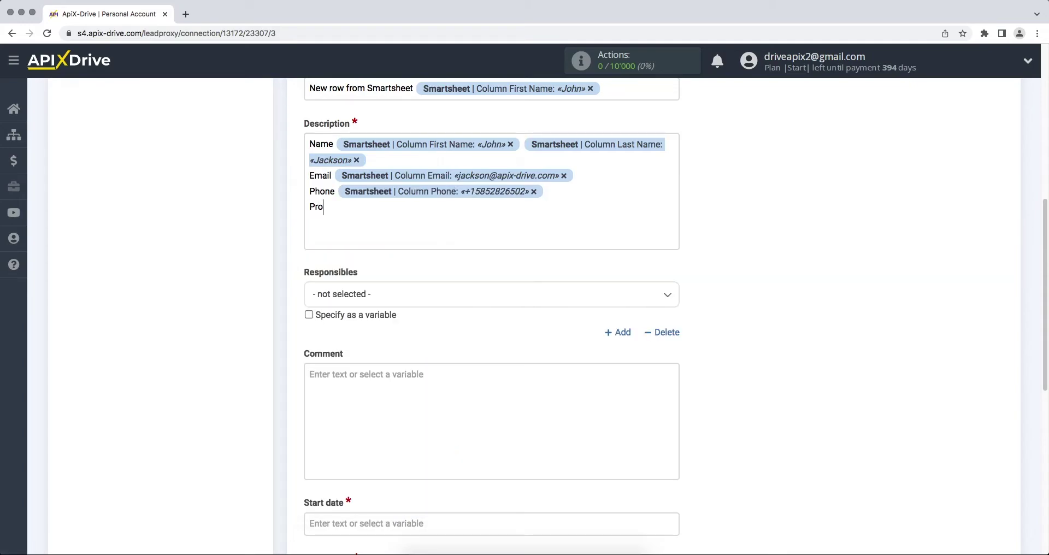
pyautogui.write('duct')
pyautogui.click(431, 209)
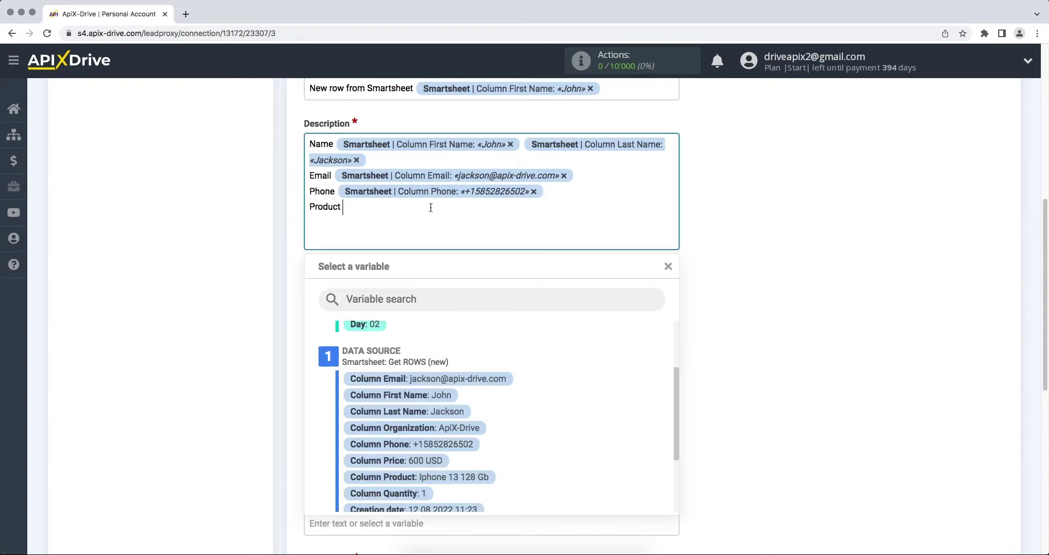
pyautogui.click(471, 477)
# Step: Add a Price line with the row's price variable
pyautogui.press('Return')
pyautogui.write('Pric')
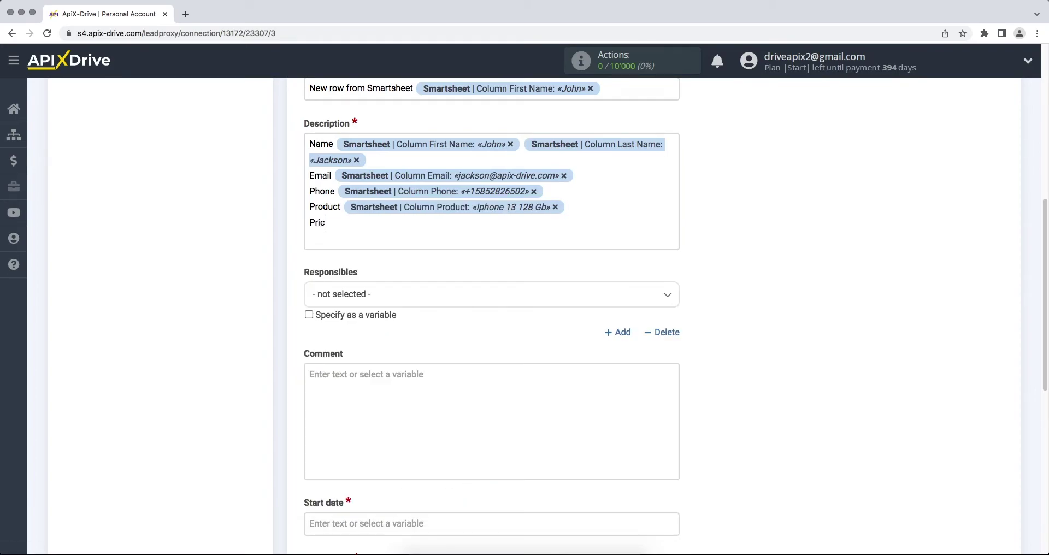
pyautogui.write('e')
pyautogui.click(417, 224)
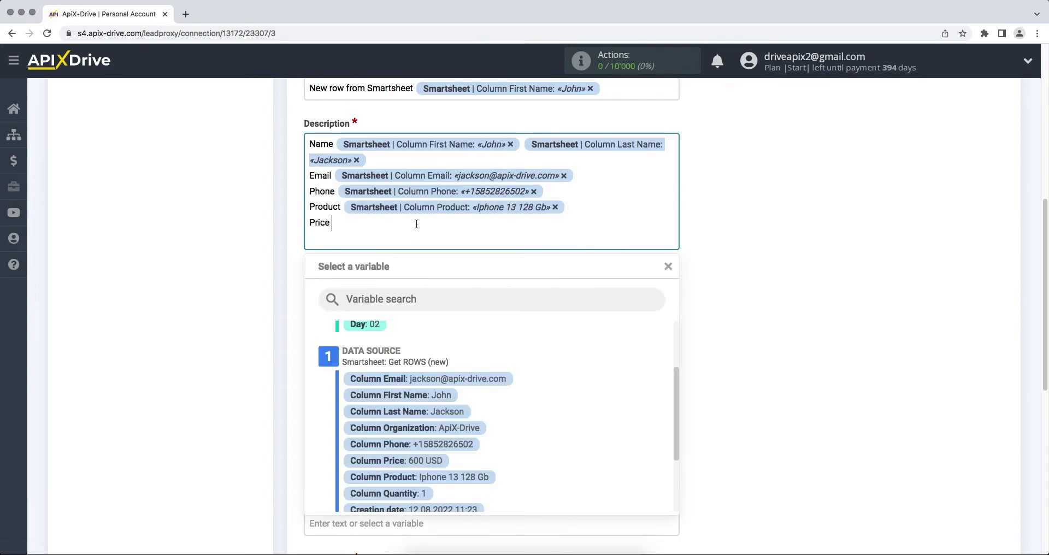
pyautogui.click(435, 462)
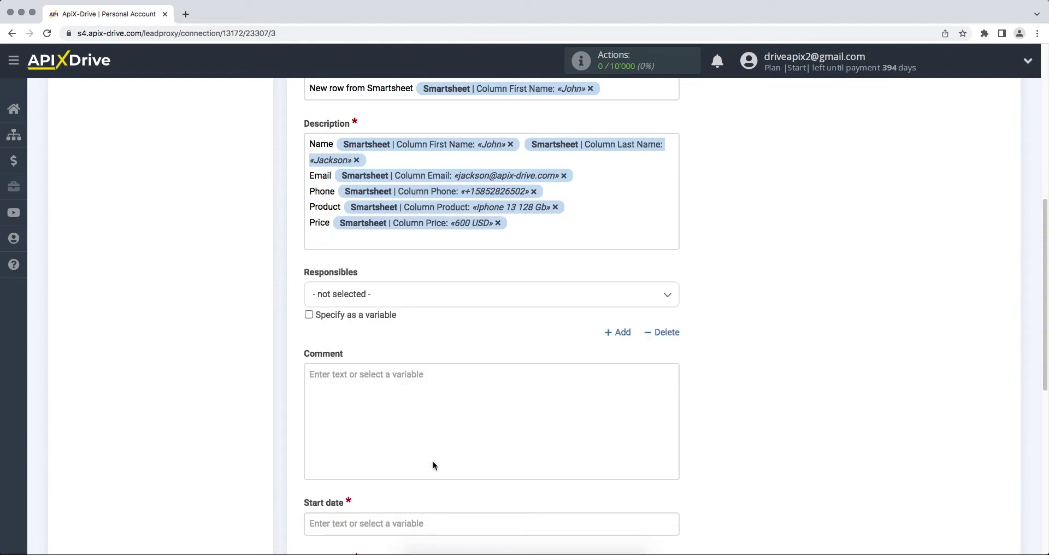
# Step: Assign the task to ApiX Drive under Responsibles
pyautogui.click(385, 294)
pyautogui.click(365, 364)
pyautogui.scroll(-3, 370, 410)
# Step: Use the row's Creation date variable for both Start date and Due on date
pyautogui.scroll(-3, 370, 408)
pyautogui.click(344, 365)
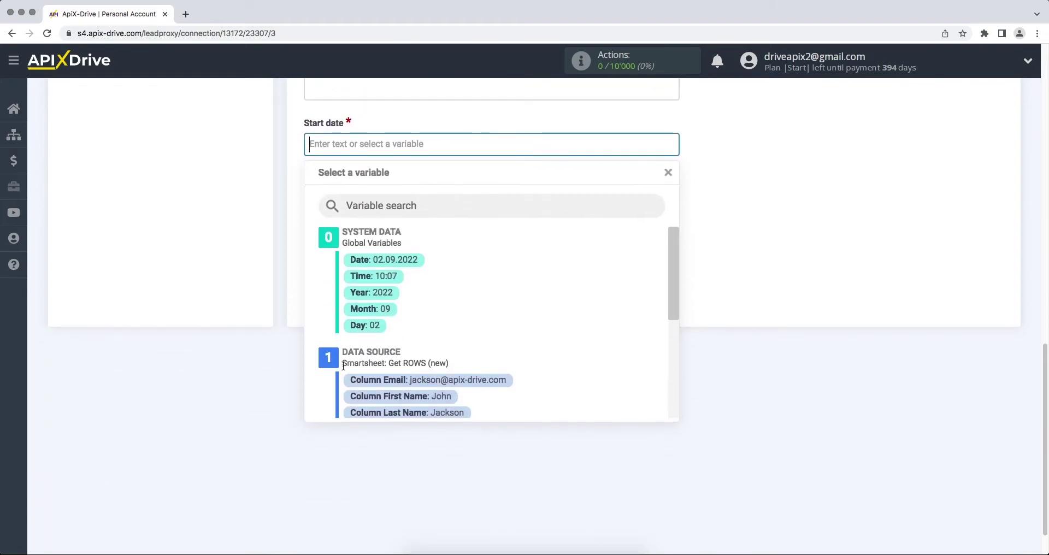
pyautogui.moveTo(673, 255); pyautogui.dragTo(676, 322)
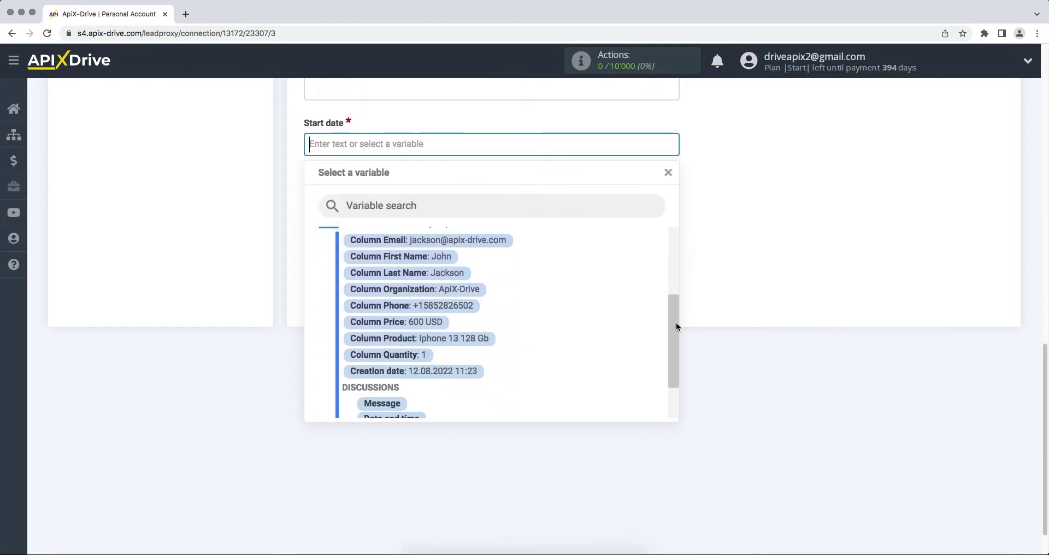
pyautogui.click(465, 372)
pyautogui.click(407, 207)
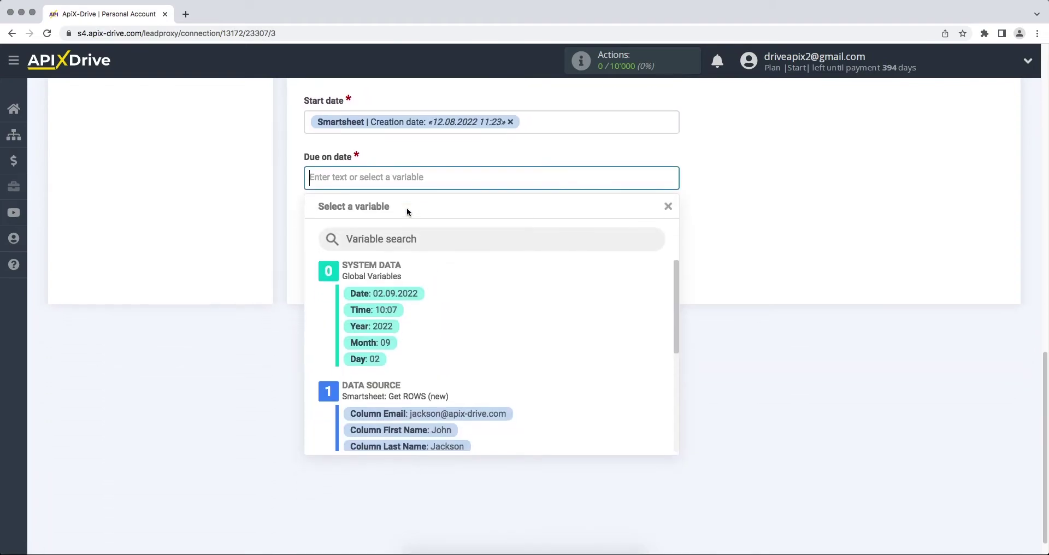
pyautogui.moveTo(675, 277); pyautogui.dragTo(672, 325)
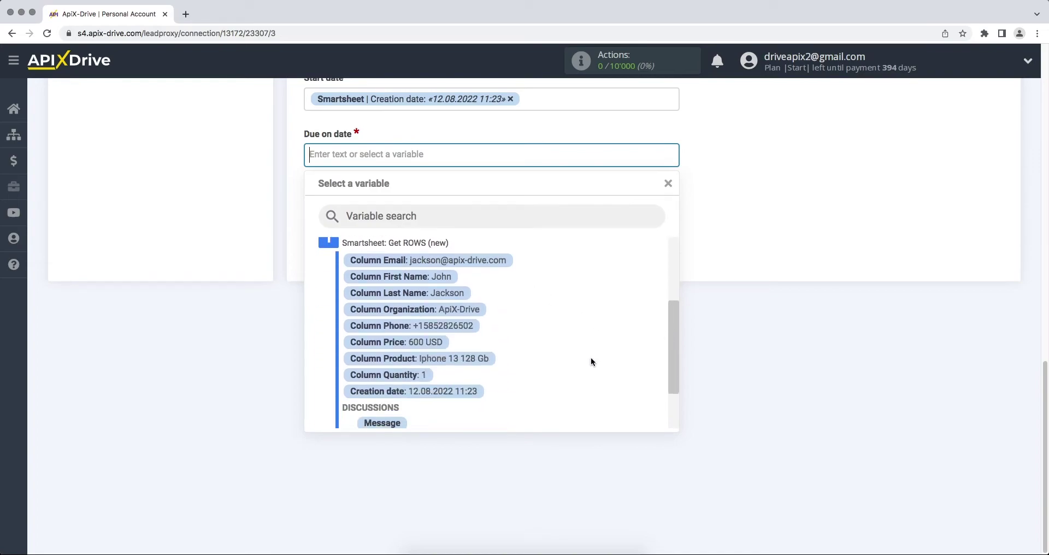
pyautogui.click(468, 391)
# Step: Set Duration to 300 and save the task settings
pyautogui.click(419, 212)
pyautogui.write('3')
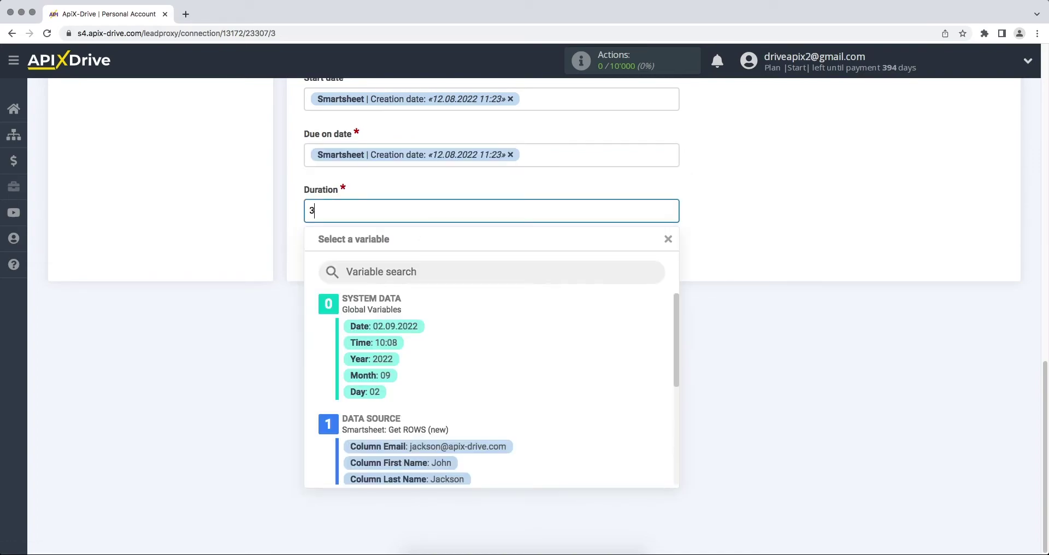
pyautogui.write('00')
pyautogui.click(791, 327)
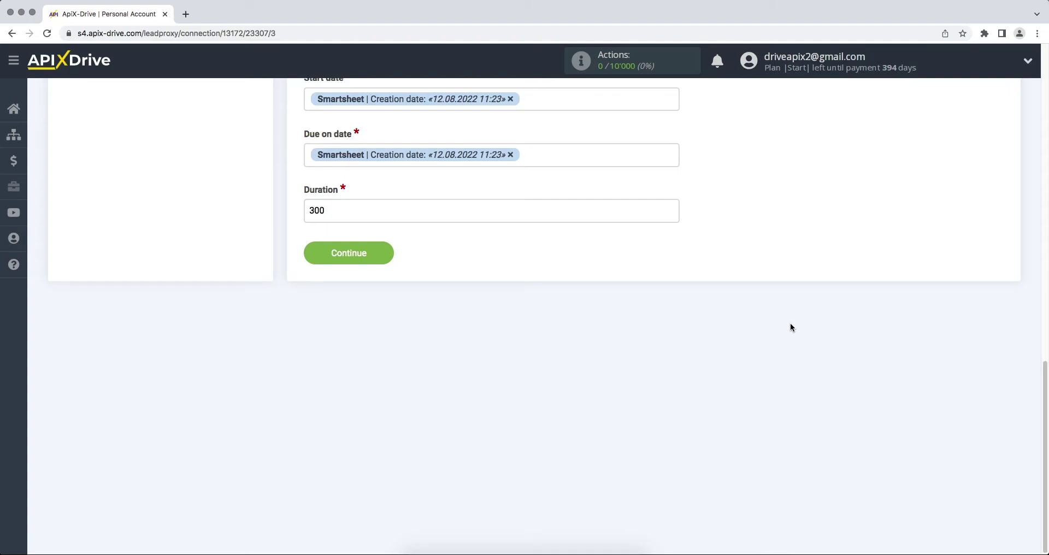
pyautogui.click(342, 254)
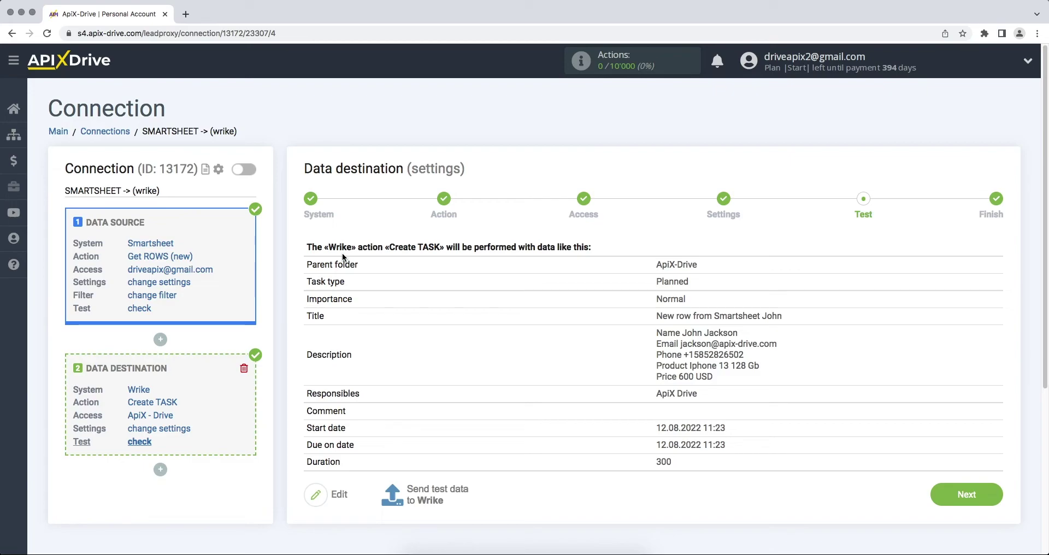
# Step: Send the previewed test task 'New row from Smartsheet John' to Wrike
pyautogui.click(425, 491)
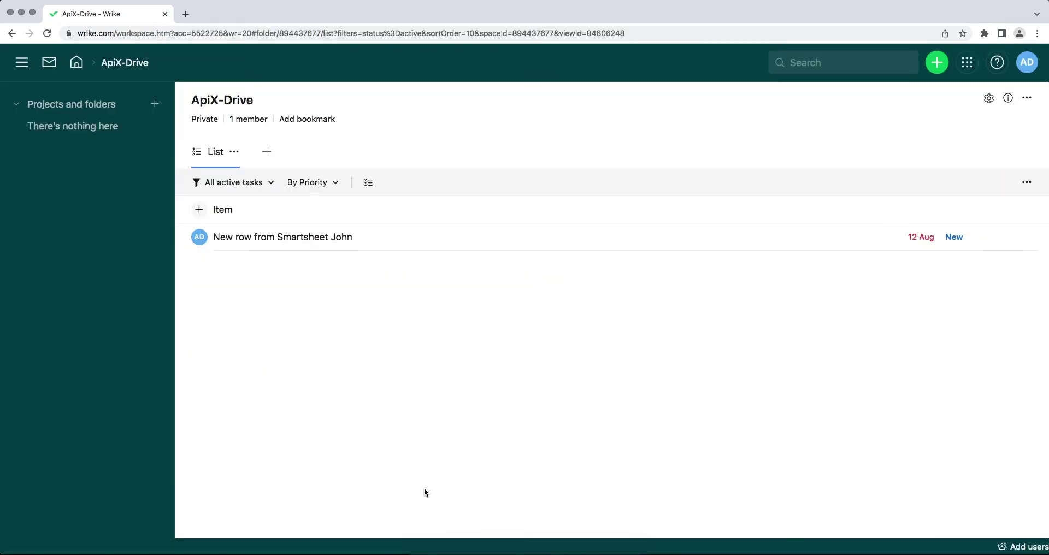
# Step: Open the Wrike task 'New row from Smartsheet John' to confirm its contact and product details
pyautogui.click(317, 238)
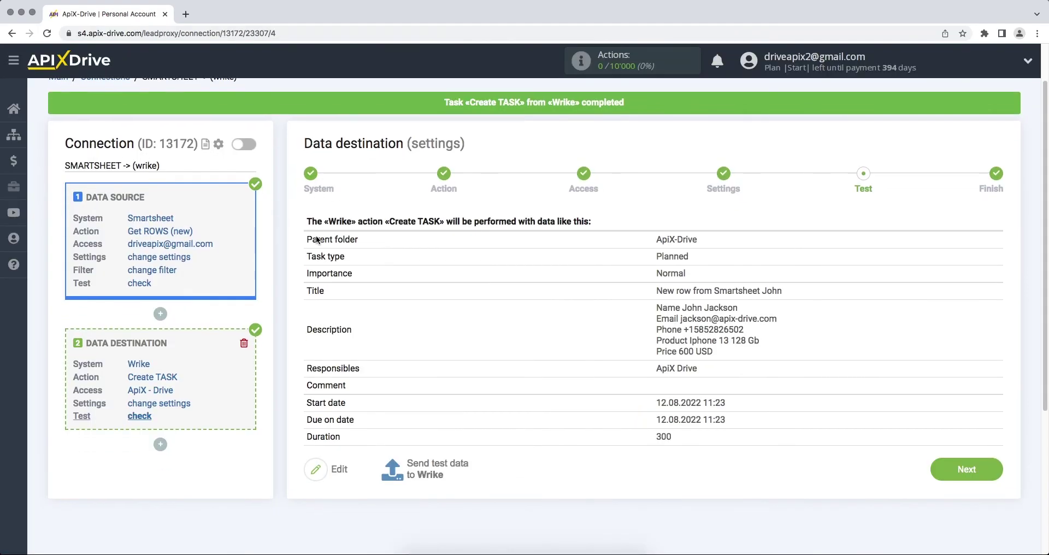
# Step: Finish the Smartsheet to Wrike connection setup and enable its automatic updates
pyautogui.click(937, 473)
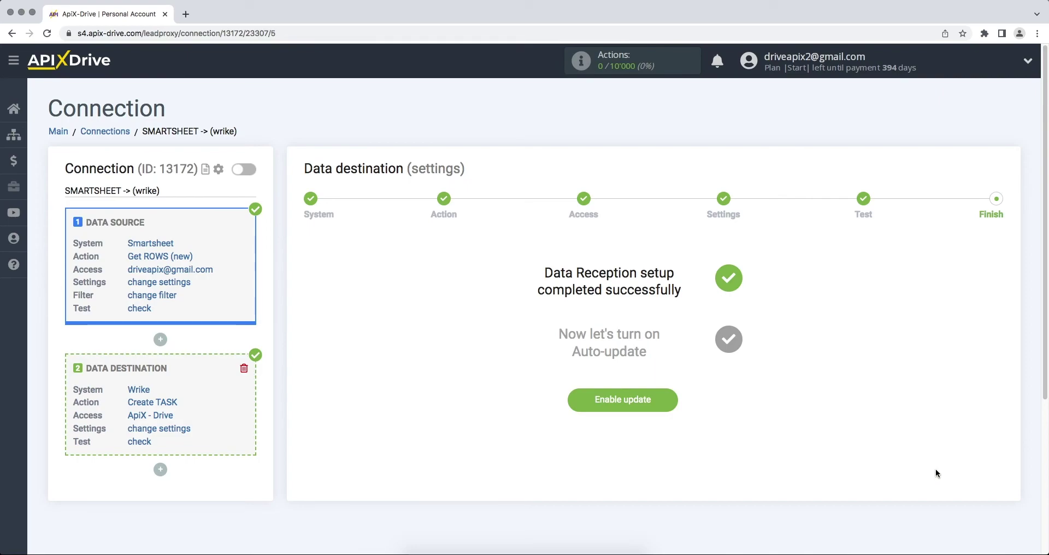
pyautogui.click(571, 399)
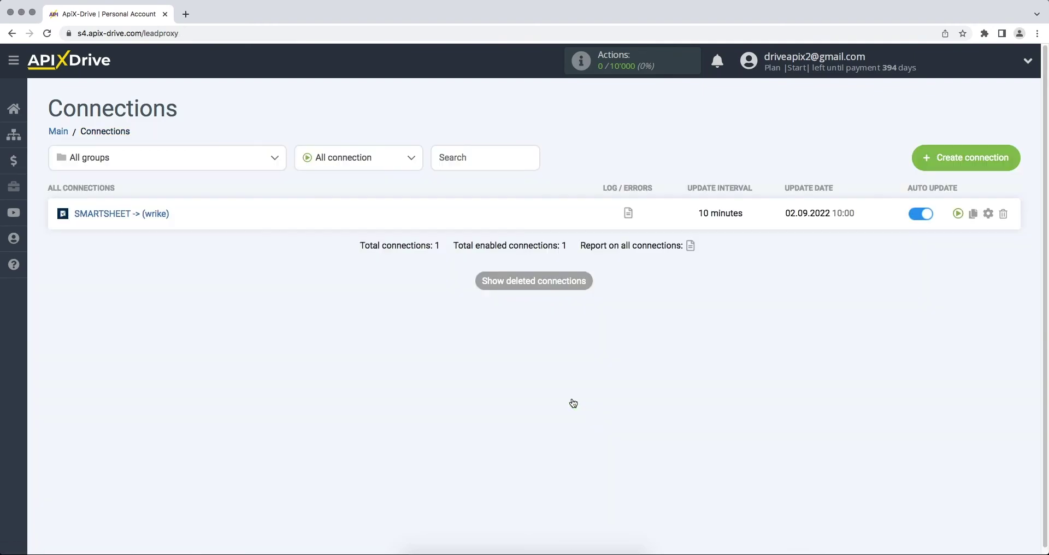
# Step: Change the SMARTSHEET -> wrike connection's update interval from 10 to 5 minutes
pyautogui.click(988, 214)
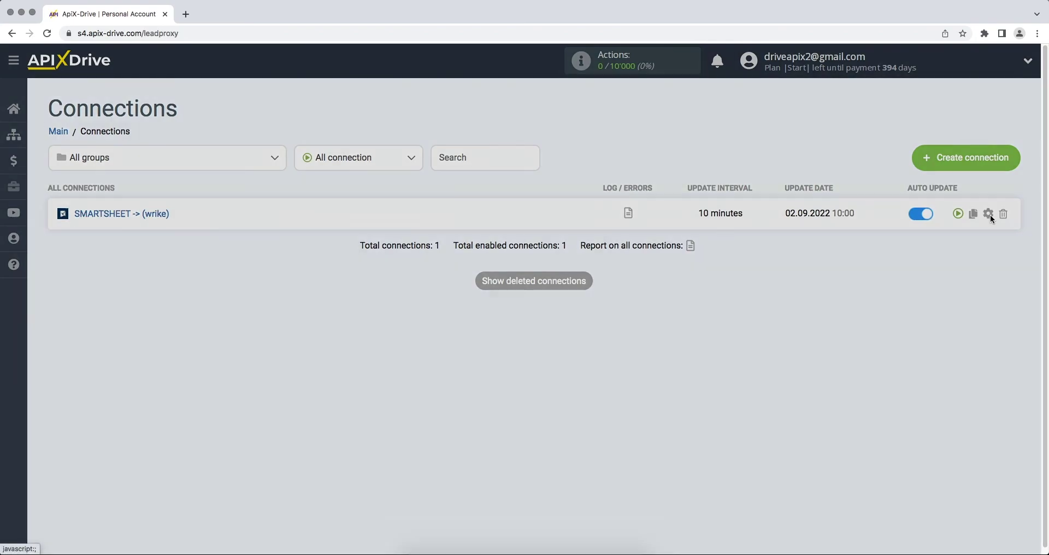
pyautogui.click(638, 313)
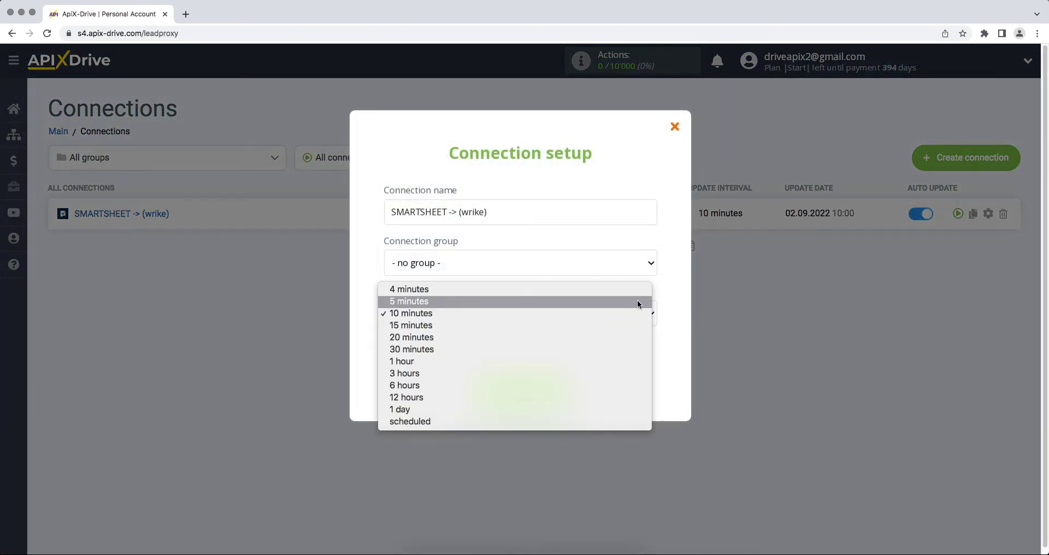
pyautogui.click(494, 391)
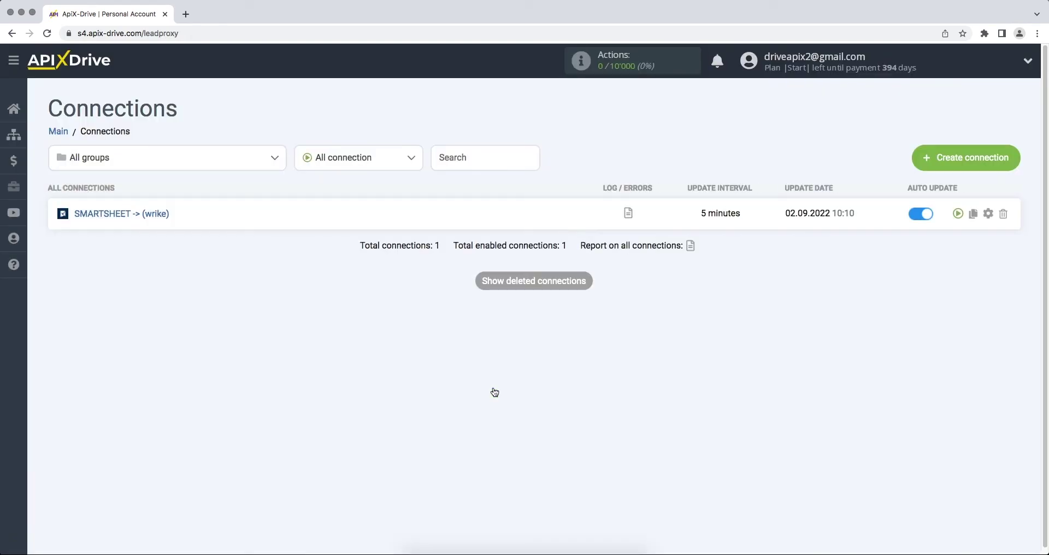